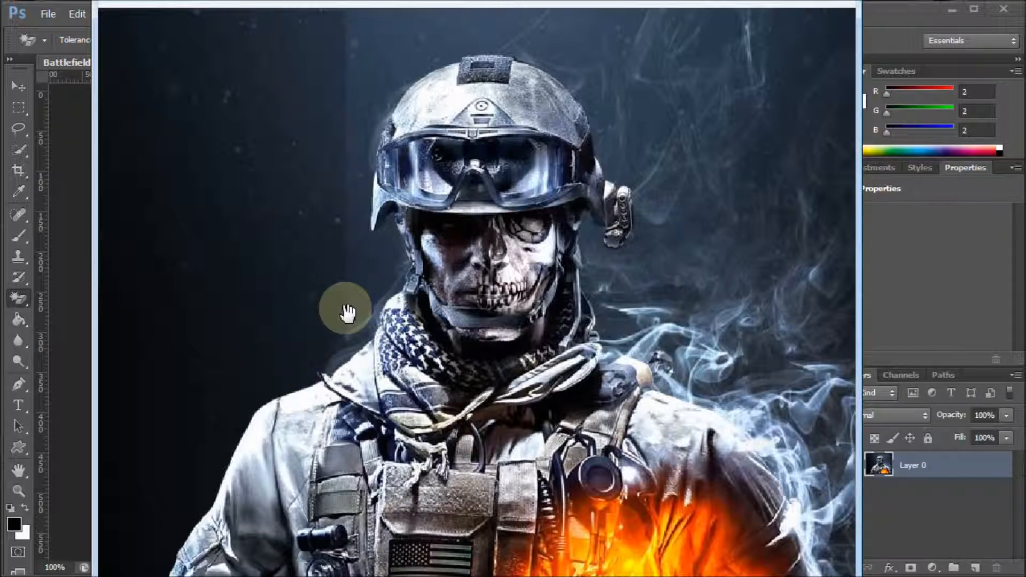
Remove the white background around the skull in the skull__anterior_view image with the Magic Eraser tool
{"action": "mouse_move", "coordinate": [460, 272]}
{"action": "left_mouse_down"}
{"action": "mouse_move", "coordinate": [465, 293]}
{"action": "mouse_move", "coordinate": [461, 259]}
{"action": "mouse_move", "coordinate": [459, 292]}
{"action": "mouse_move", "coordinate": [526, 276]}
{"action": "mouse_move", "coordinate": [529, 259]}
{"action": "mouse_move", "coordinate": [520, 284]}
{"action": "mouse_move", "coordinate": [519, 270]}
{"action": "mouse_move", "coordinate": [543, 271]}
{"action": "mouse_move", "coordinate": [534, 307]}
{"action": "left_mouse_up"}
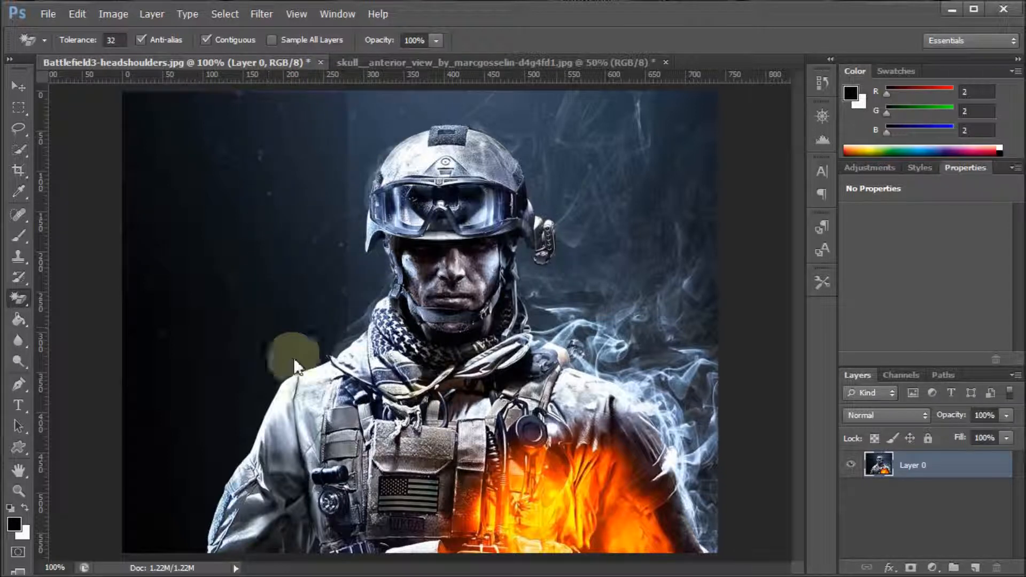
{"action": "left_click", "coordinate": [473, 61]}
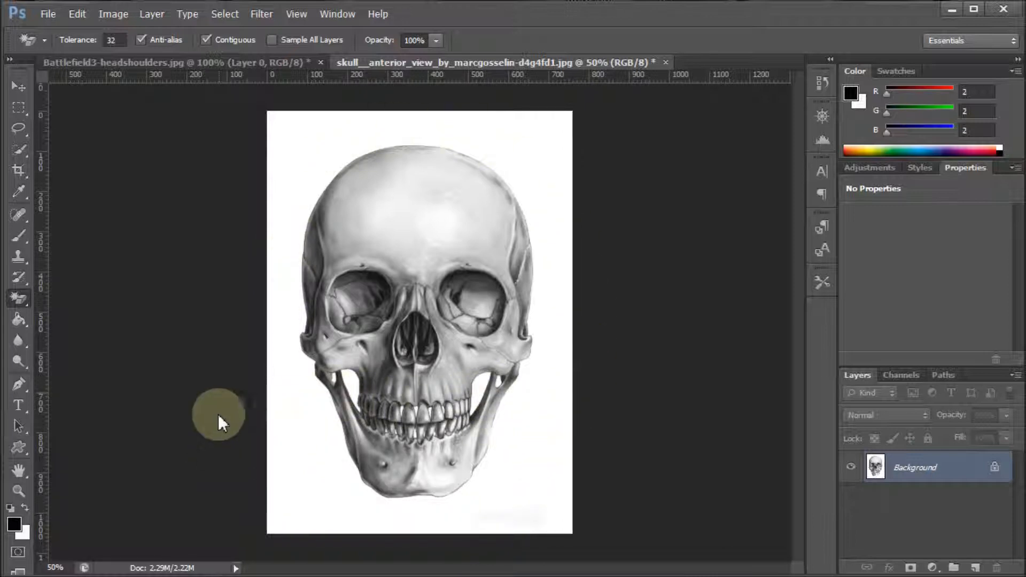
{"action": "left_click", "coordinate": [20, 299]}
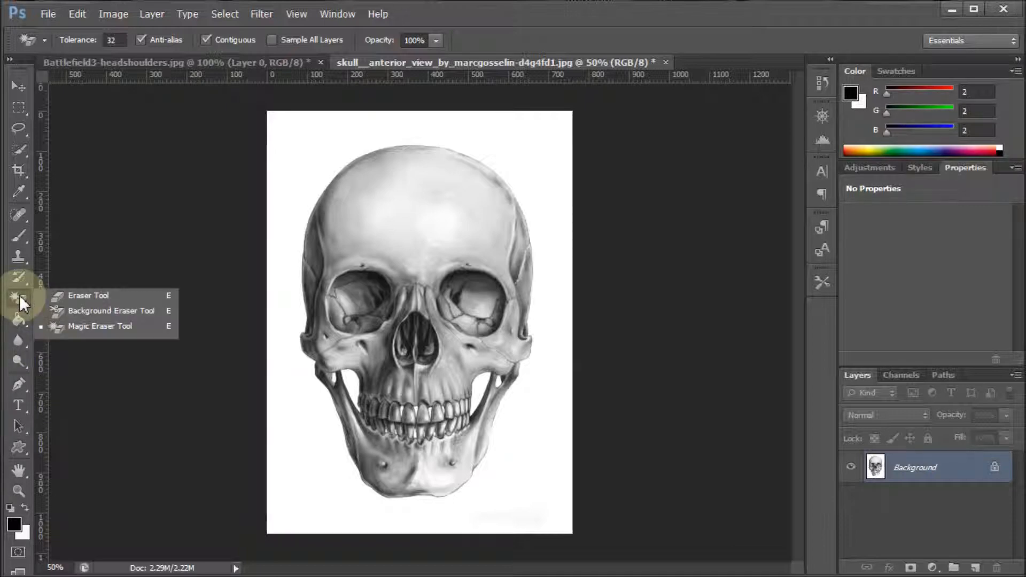
{"action": "left_click", "coordinate": [94, 328]}
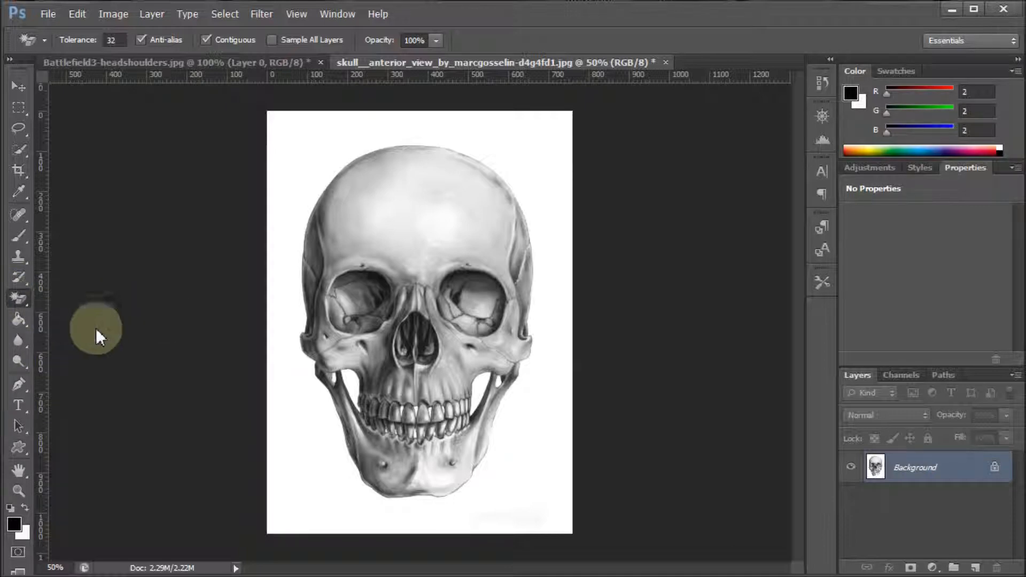
{"action": "left_click", "coordinate": [289, 434]}
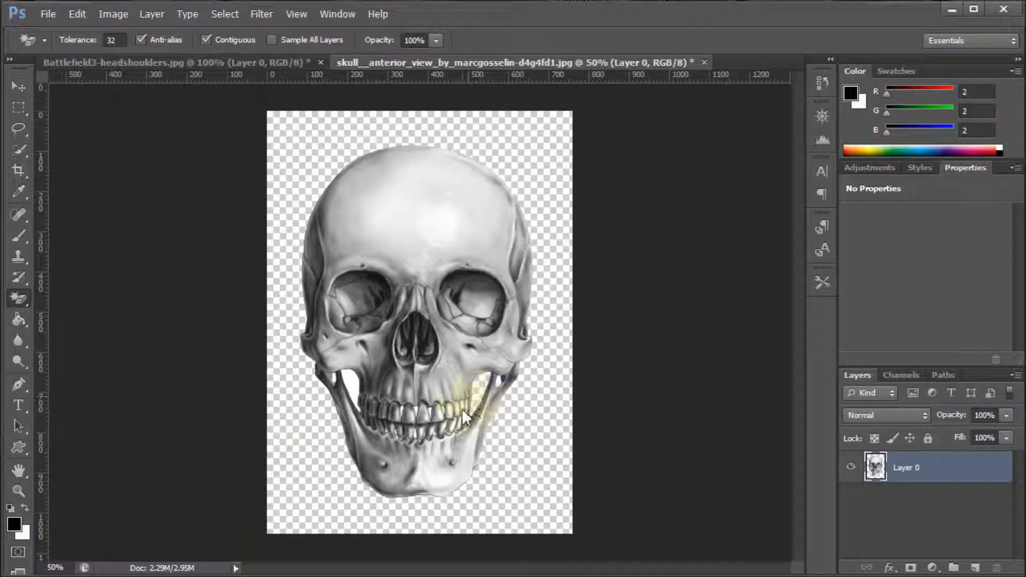
Erase the enclosed white gaps between the skull's jaw and cheekbones on both sides, undoing any erasure that cuts into the bone
{"action": "left_click", "coordinate": [351, 400]}
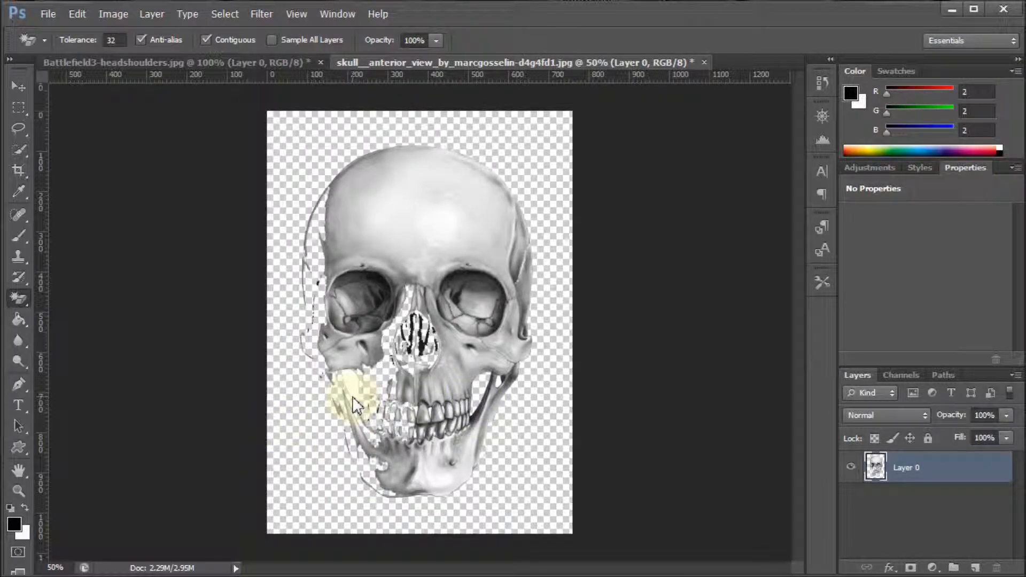
{"action": "key", "text": "ctrl+z"}
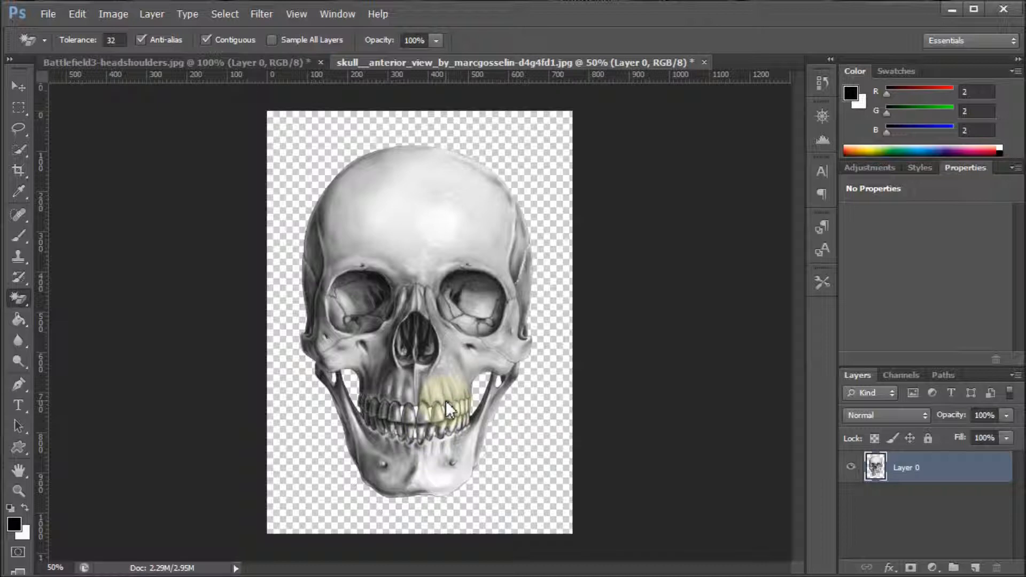
{"action": "key", "text": "ctrl+plus"}
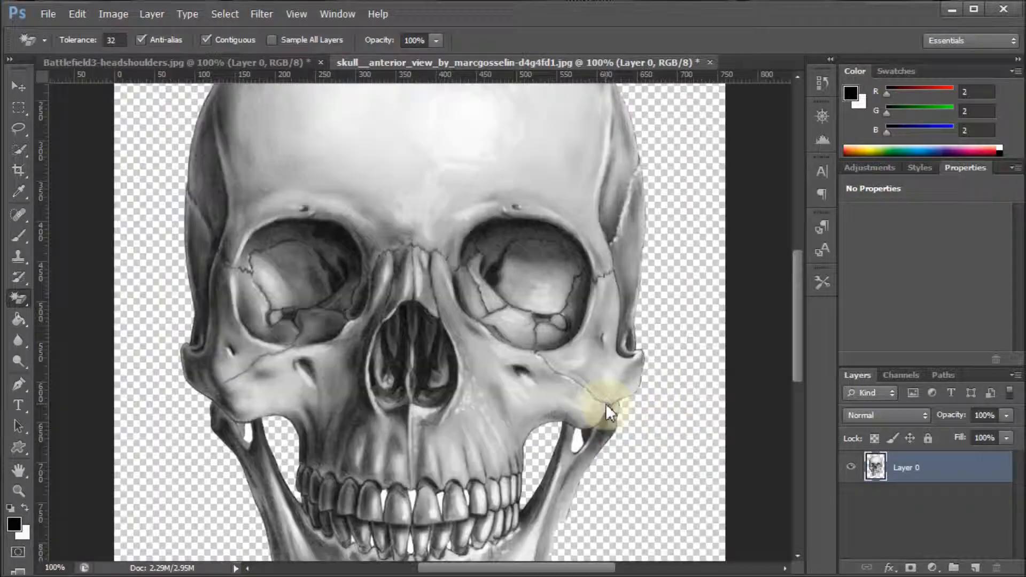
{"action": "key", "text": "ctrl+plus"}
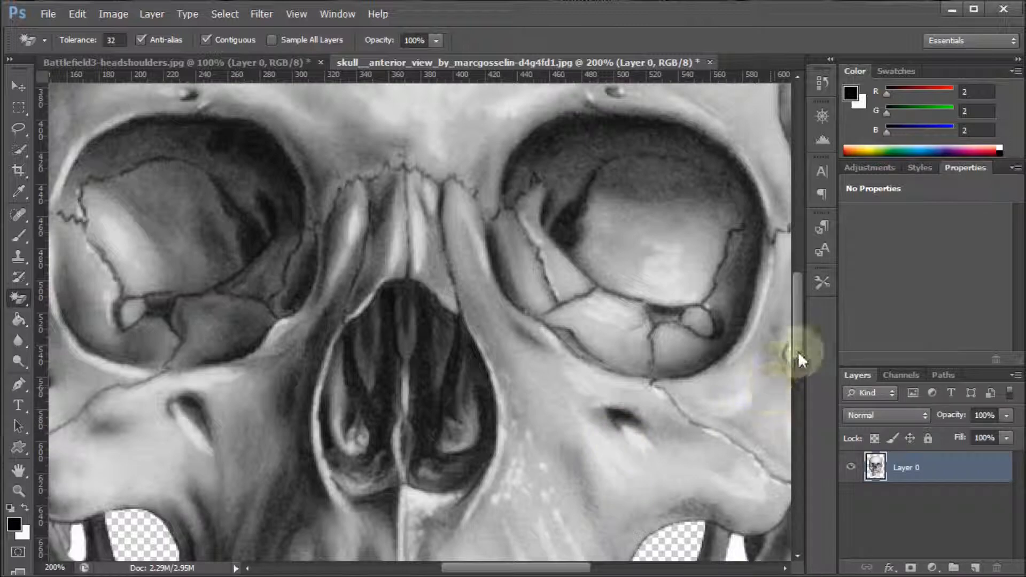
{"action": "left_click_drag", "start_coordinate": [797, 351], "coordinate": [813, 411]}
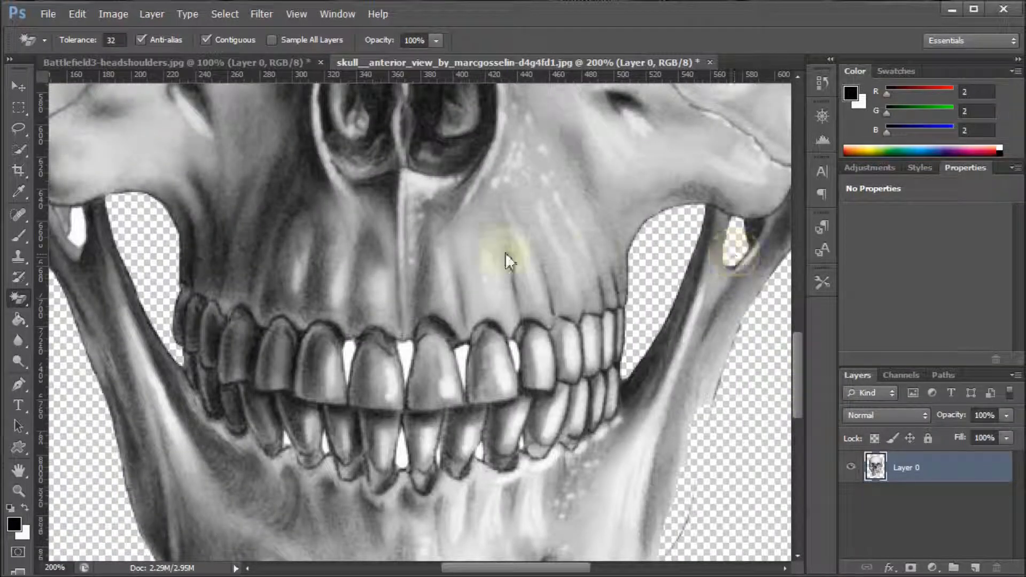
{"action": "left_click", "coordinate": [76, 236]}
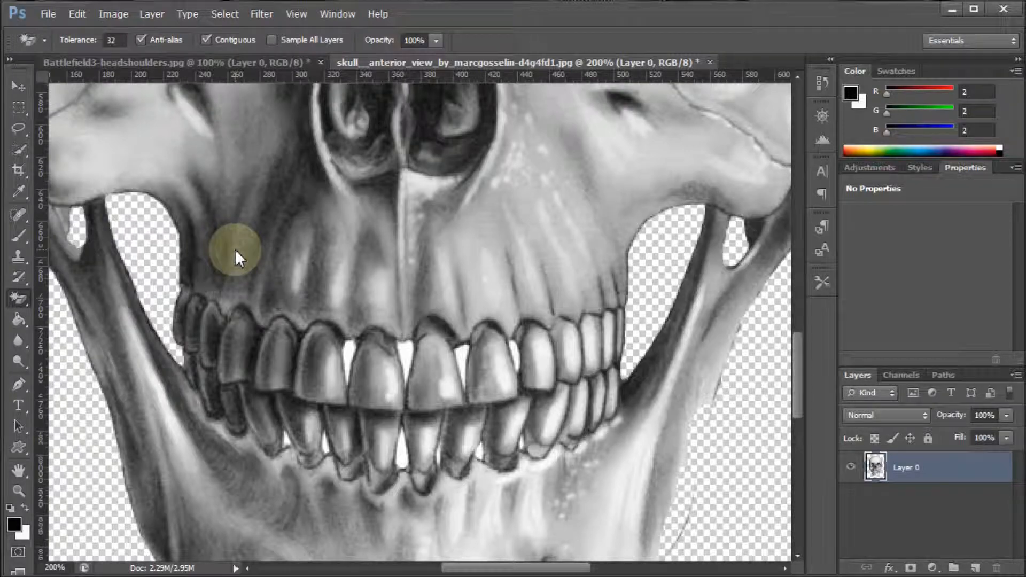
Move the cut-out skull into the Battlefield3-headshoulders.jpg document as a new layer over the soldier
{"action": "key", "text": "ctrl+minus"}
{"action": "key", "text": "ctrl+minus"}
{"action": "key", "text": "ctrl+minus"}
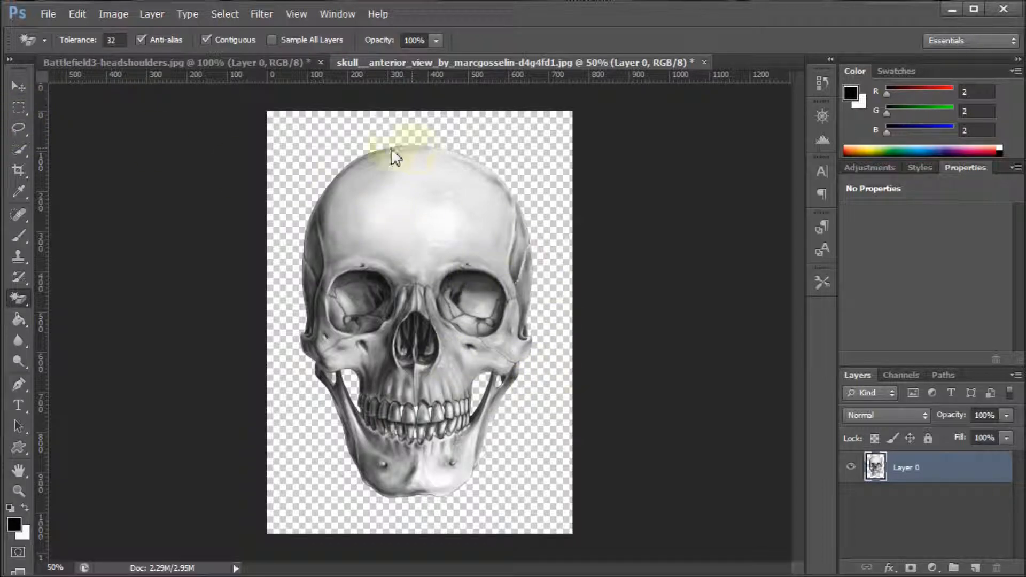
{"action": "left_click", "coordinate": [20, 86]}
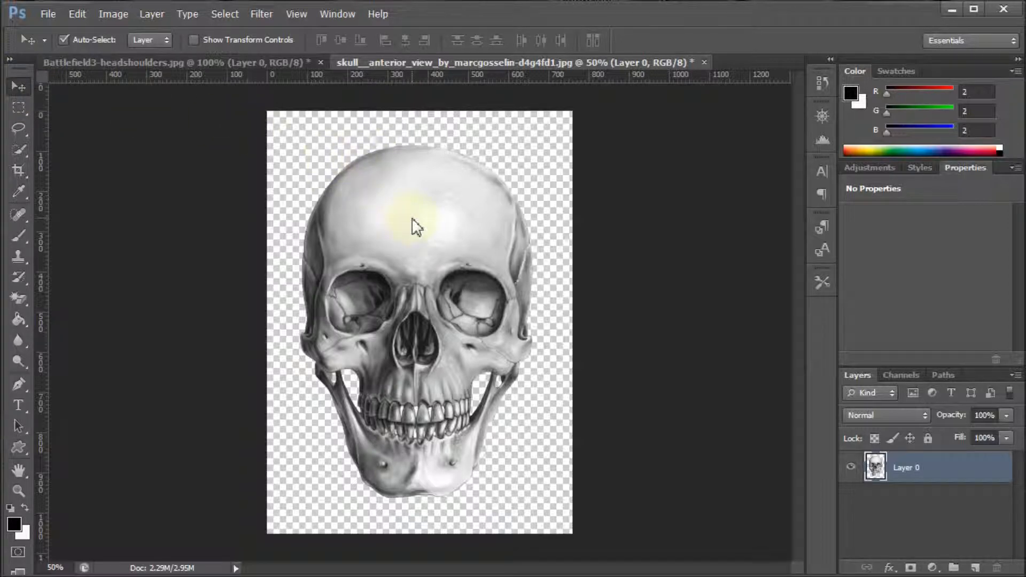
{"action": "left_click_drag", "start_coordinate": [394, 217], "coordinate": [441, 257]}
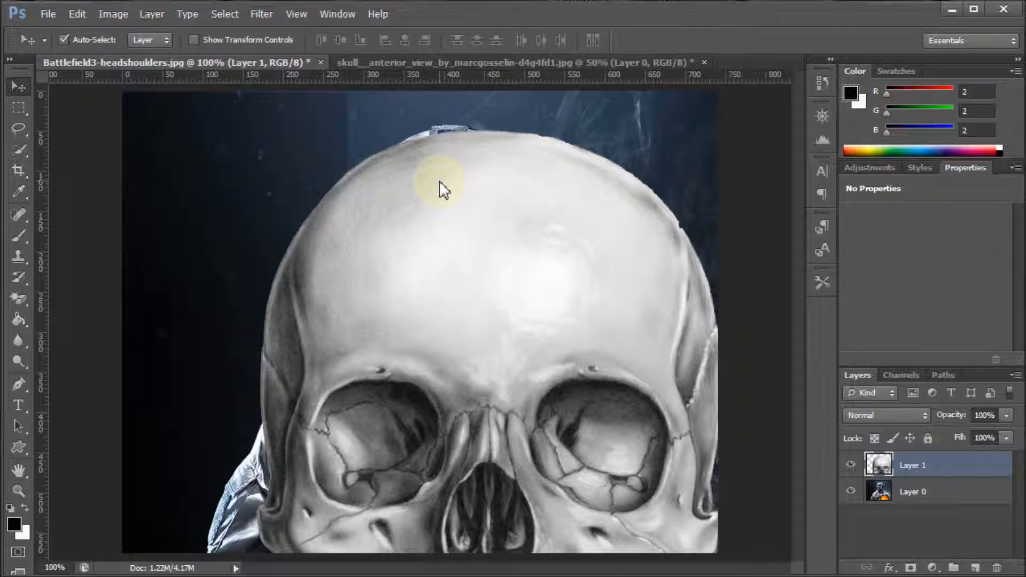
Free-transform the skull to about 34% width and 30% height and place it over the soldier's head
{"action": "key", "text": "ctrl+t"}
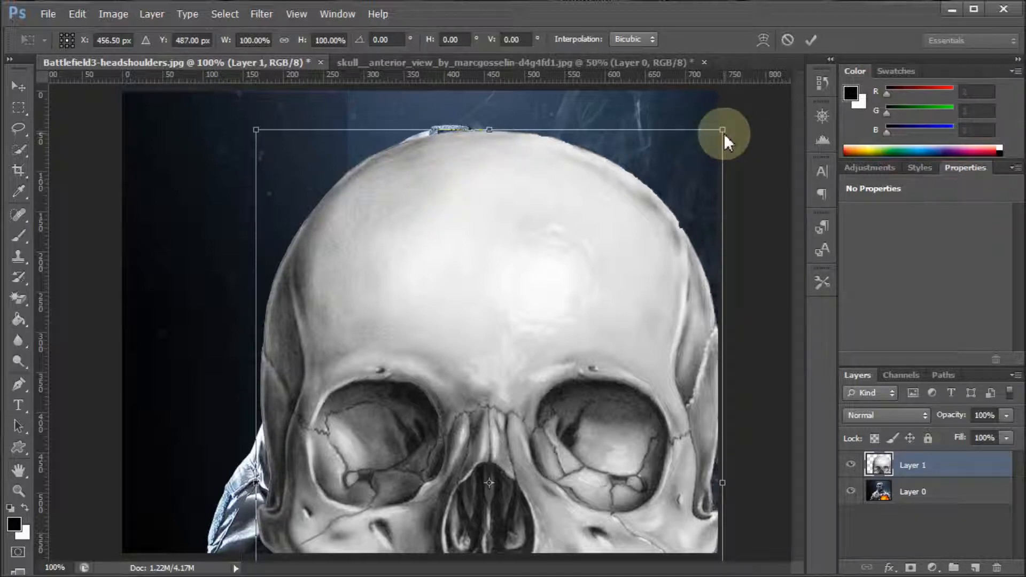
{"action": "left_click_drag", "start_coordinate": [722, 131], "coordinate": [520, 334]}
{"action": "left_click_drag", "start_coordinate": [433, 460], "coordinate": [501, 258]}
{"action": "left_click_drag", "start_coordinate": [588, 131], "coordinate": [498, 277]}
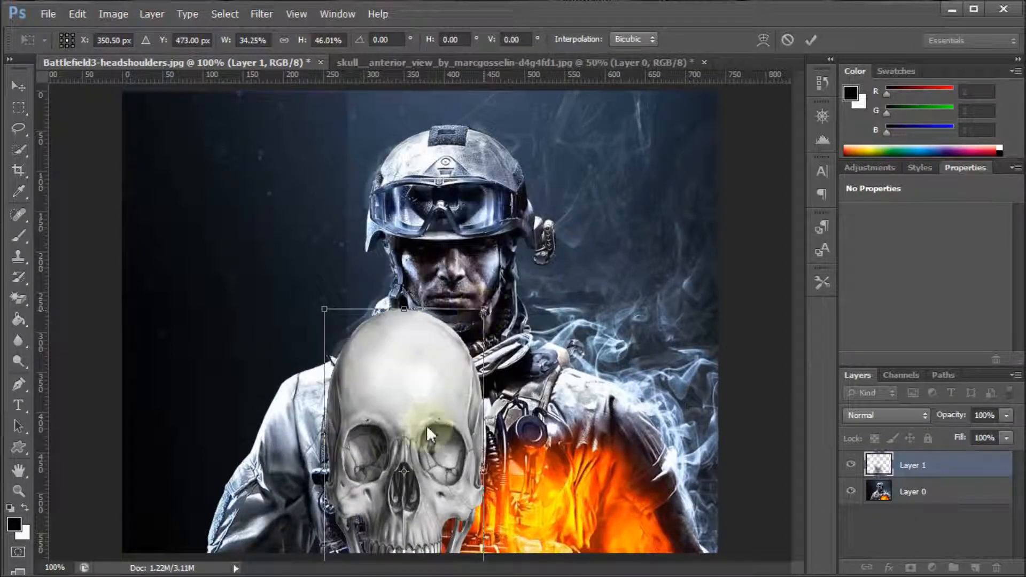
{"action": "left_click_drag", "start_coordinate": [432, 422], "coordinate": [489, 262]}
{"action": "left_click_drag", "start_coordinate": [466, 146], "coordinate": [451, 256]}
{"action": "left_click_drag", "start_coordinate": [481, 346], "coordinate": [463, 211]}
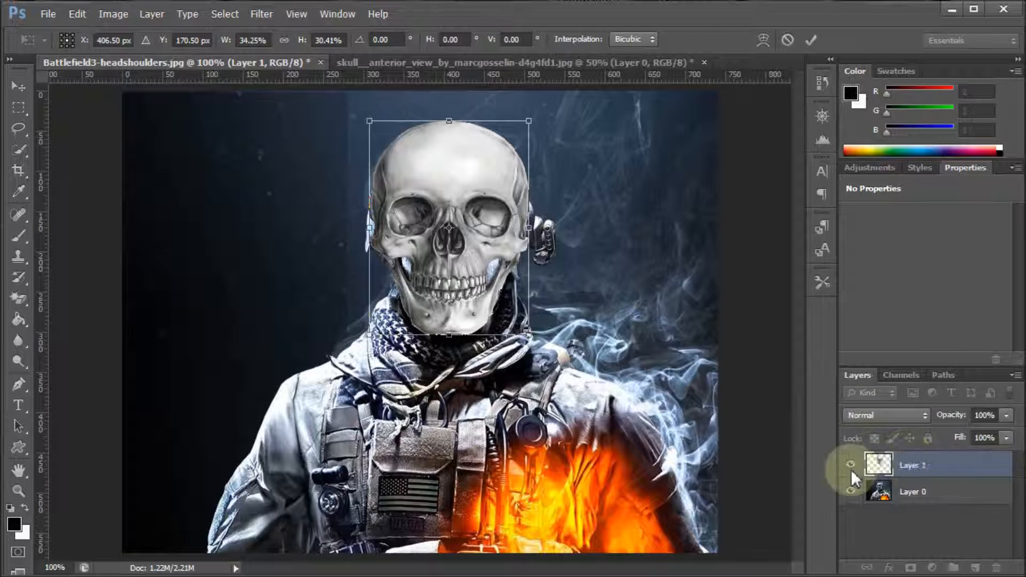
Lower the skull layer's opacity to 35% and fit the skull to the soldier's face at 26.68% width and 21.98% height
{"action": "left_click", "coordinate": [1007, 416]}
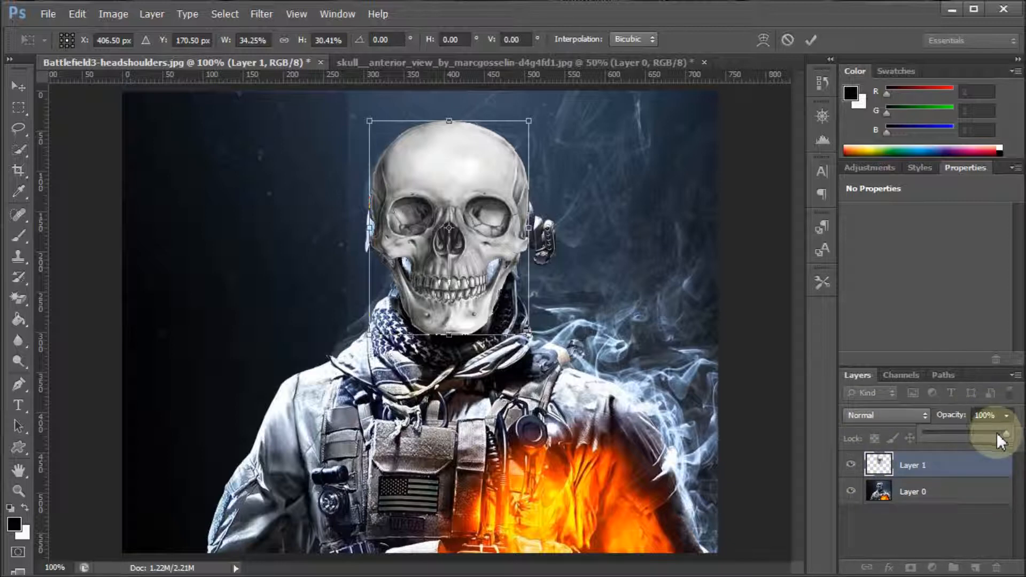
{"action": "left_click_drag", "start_coordinate": [979, 434], "coordinate": [954, 428]}
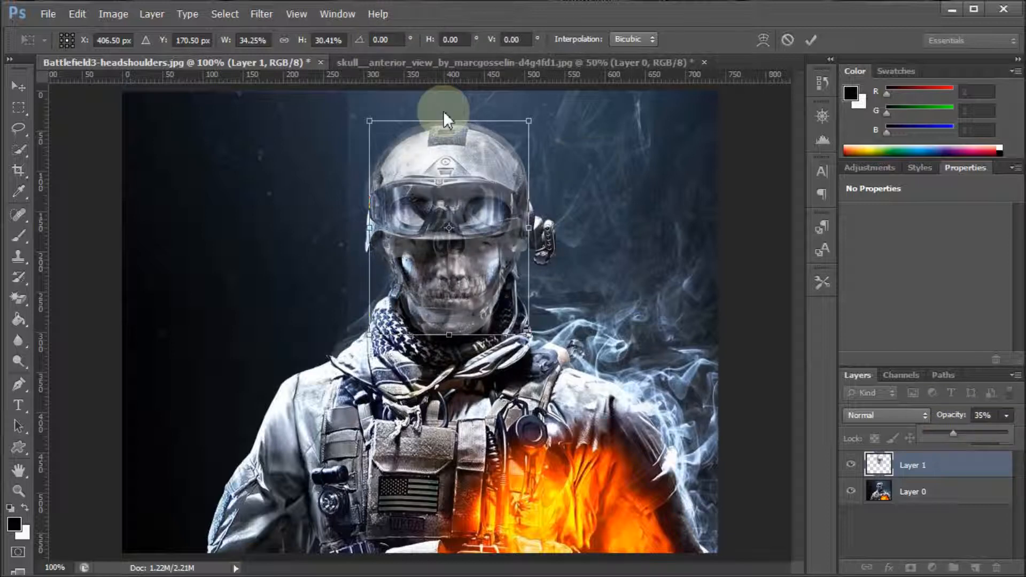
{"action": "left_click_drag", "start_coordinate": [451, 120], "coordinate": [457, 179]}
{"action": "mouse_move", "coordinate": [527, 259]}
{"action": "left_mouse_down"}
{"action": "mouse_move", "coordinate": [505, 258]}
{"action": "mouse_move", "coordinate": [508, 252]}
{"action": "left_mouse_up"}
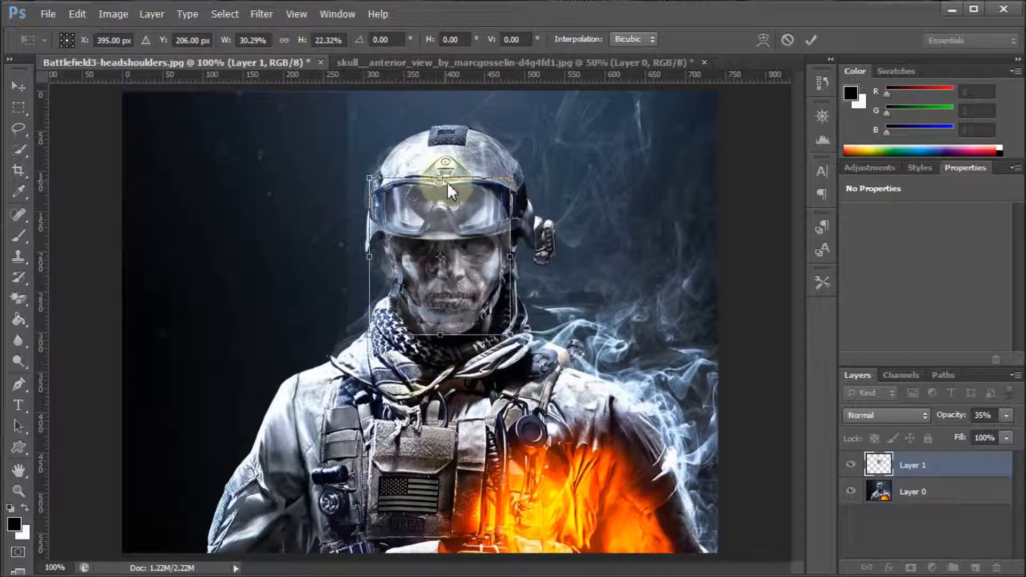
{"action": "left_click_drag", "start_coordinate": [450, 206], "coordinate": [458, 205]}
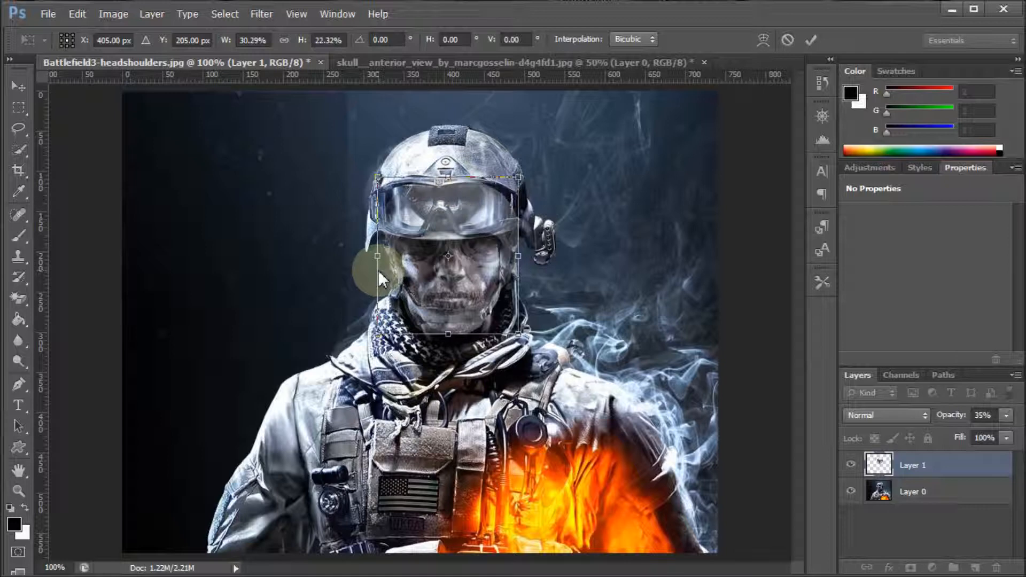
{"action": "left_click_drag", "start_coordinate": [378, 260], "coordinate": [386, 255]}
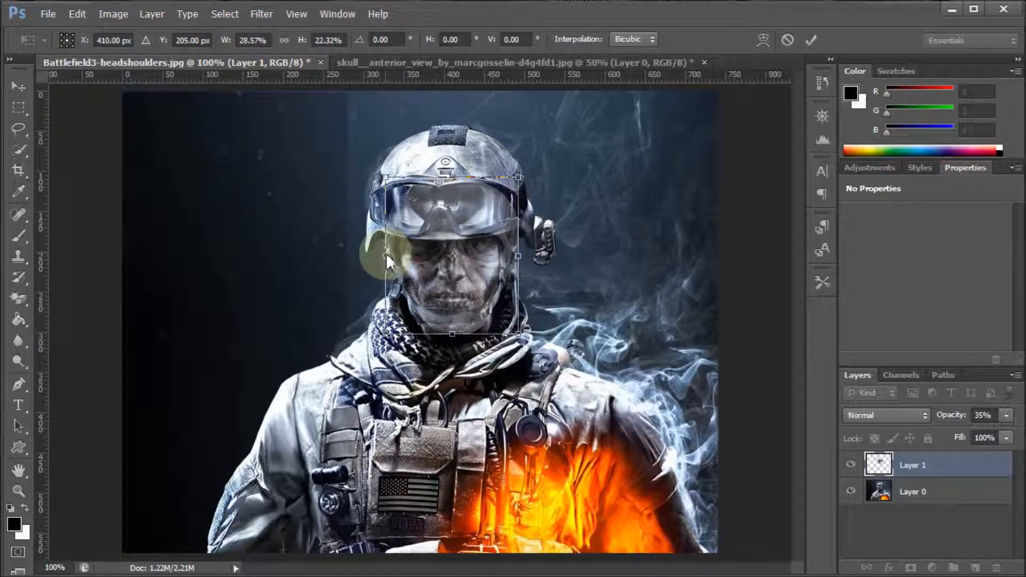
{"action": "left_click_drag", "start_coordinate": [451, 331], "coordinate": [446, 328]}
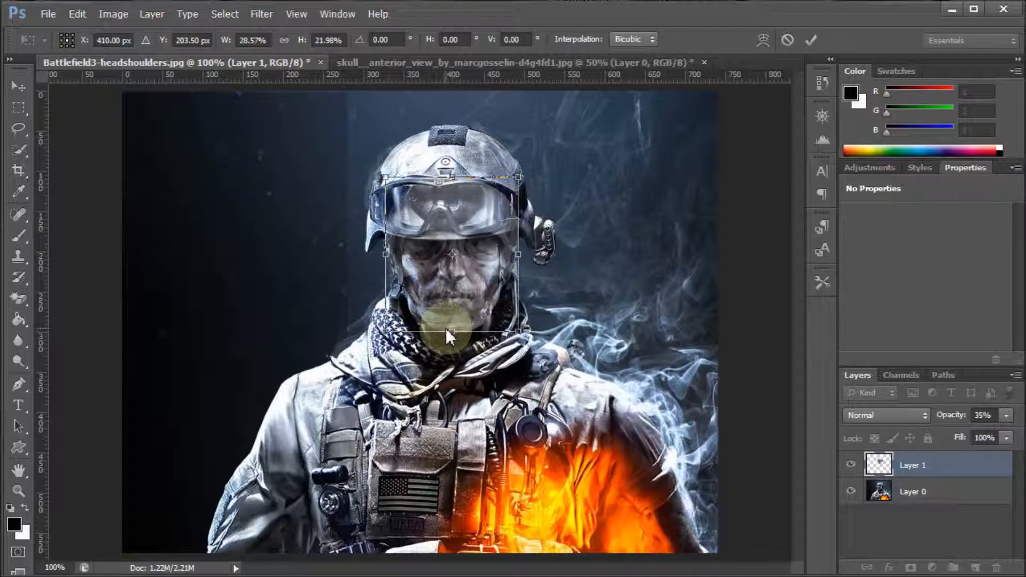
{"action": "mouse_move", "coordinate": [518, 255]}
{"action": "left_mouse_down"}
{"action": "mouse_move", "coordinate": [505, 256]}
{"action": "mouse_move", "coordinate": [513, 261]}
{"action": "left_mouse_up"}
{"action": "left_click_drag", "start_coordinate": [386, 257], "coordinate": [387, 256]}
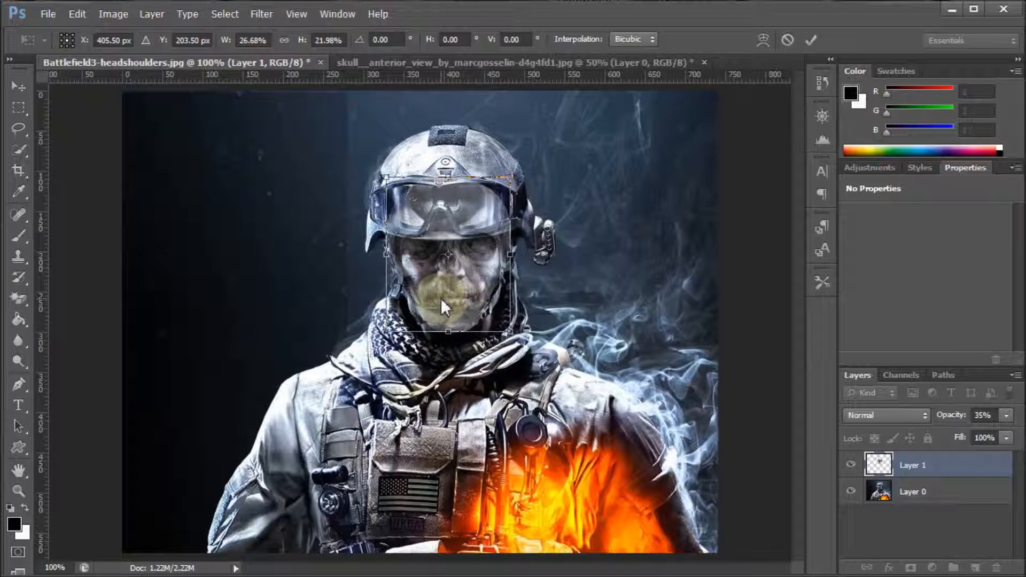
Set the skull layer's opacity to 33% and lower the skull's upper edge, scaling its height to 21.30%
{"action": "left_click", "coordinate": [1007, 415]}
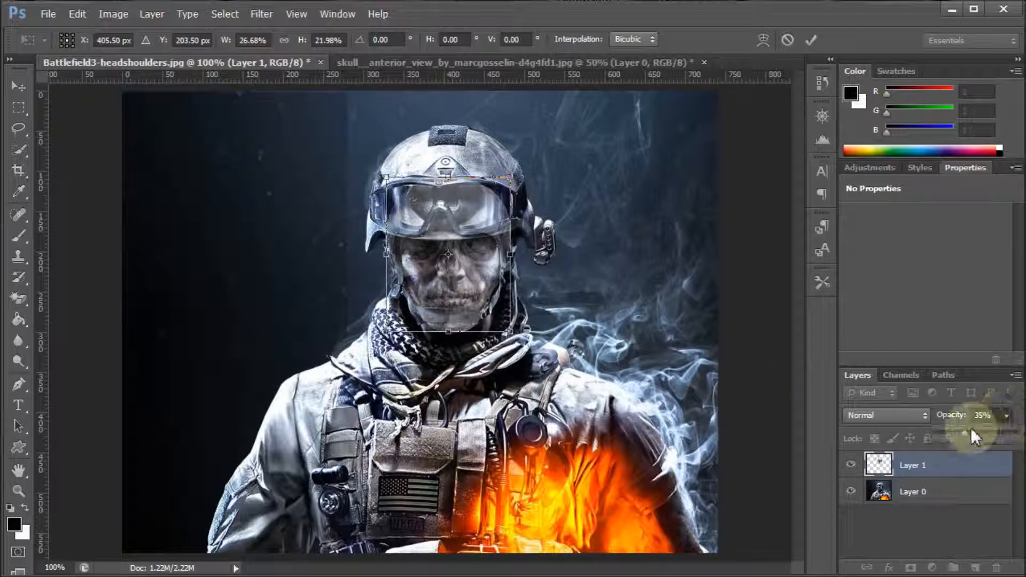
{"action": "mouse_move", "coordinate": [967, 432]}
{"action": "left_mouse_down"}
{"action": "mouse_move", "coordinate": [954, 432]}
{"action": "mouse_move", "coordinate": [964, 432]}
{"action": "left_mouse_up"}
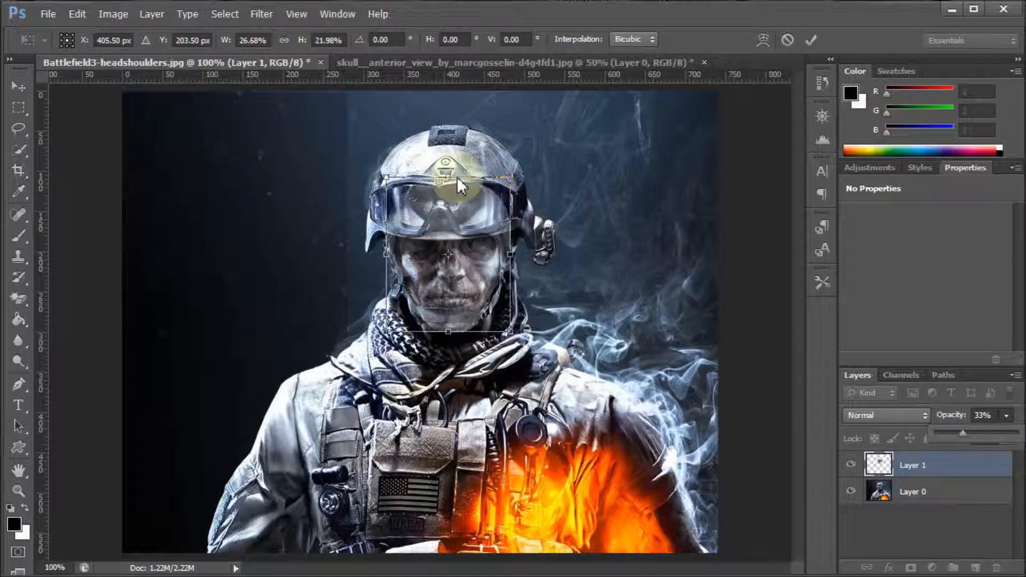
{"action": "left_click_drag", "start_coordinate": [446, 181], "coordinate": [448, 184]}
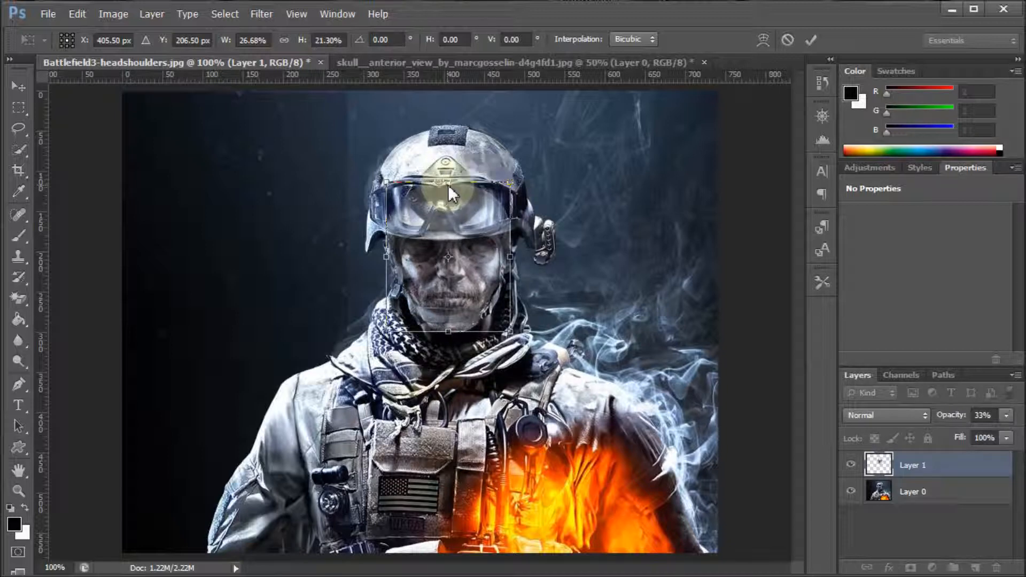
Restore the skull layer's opacity to 100% and apply the transform
{"action": "left_click", "coordinate": [1007, 415]}
{"action": "left_click_drag", "start_coordinate": [960, 431], "coordinate": [1017, 434]}
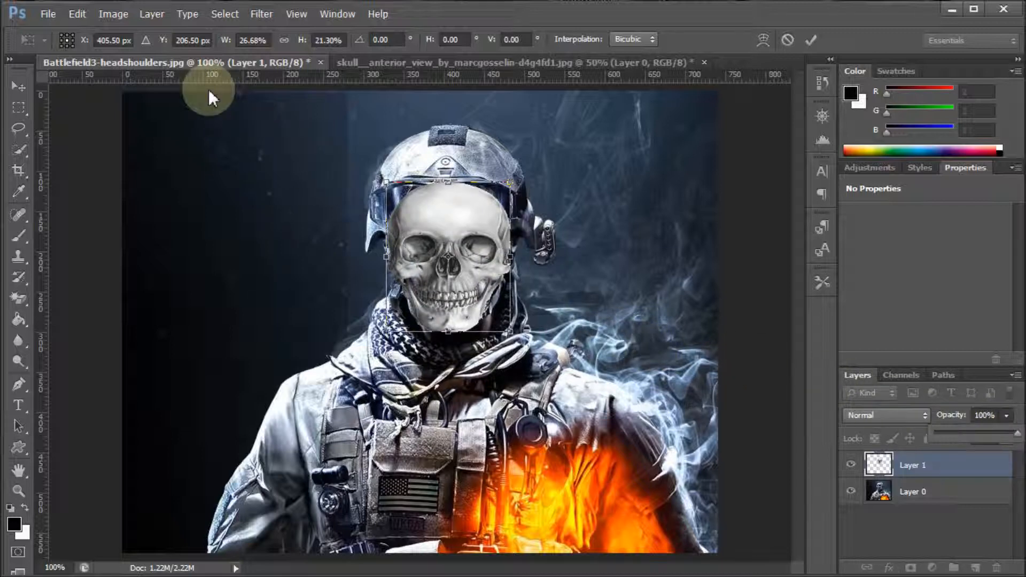
{"action": "left_click", "coordinate": [152, 13]}
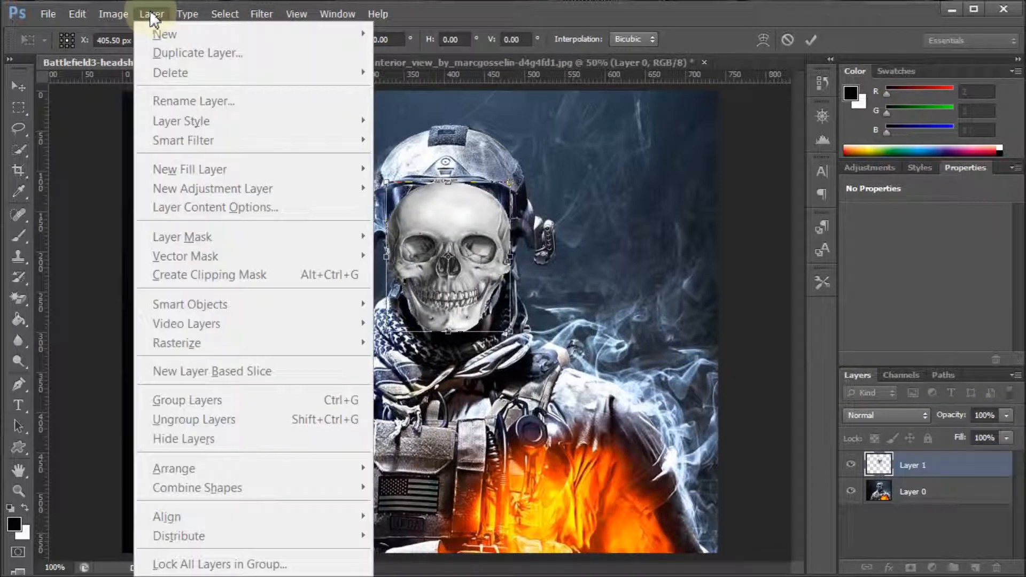
{"action": "left_click", "coordinate": [949, 463]}
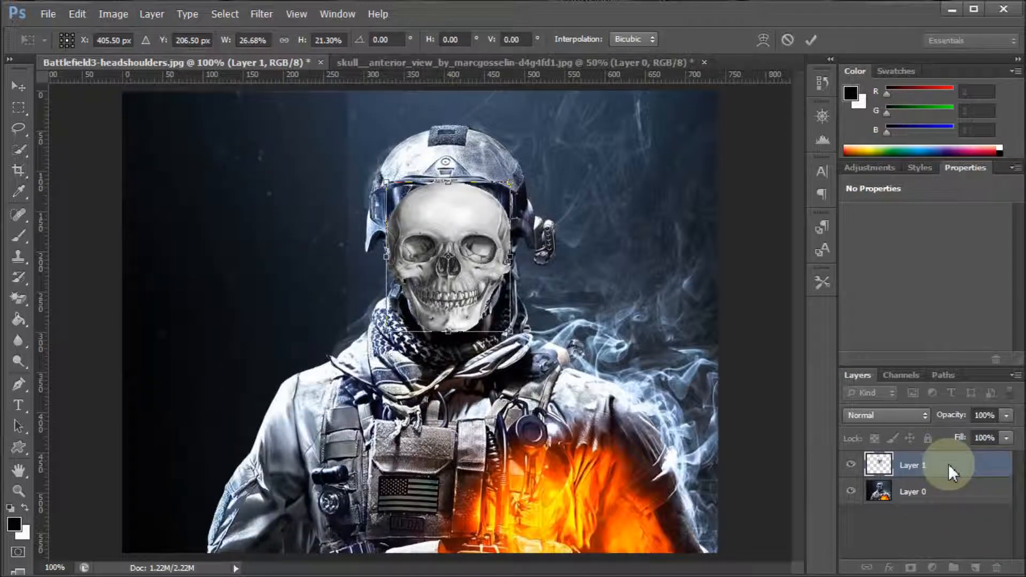
{"action": "left_click", "coordinate": [816, 43]}
Add a layer mask to the skull layer that hides all of it
{"action": "left_click", "coordinate": [152, 14]}
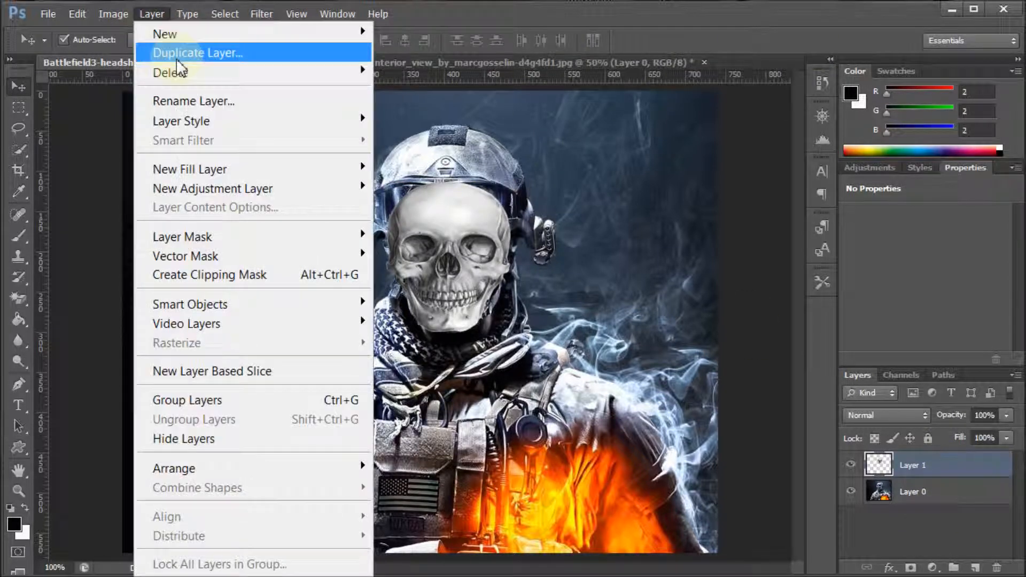
{"action": "mouse_move", "coordinate": [202, 239]}
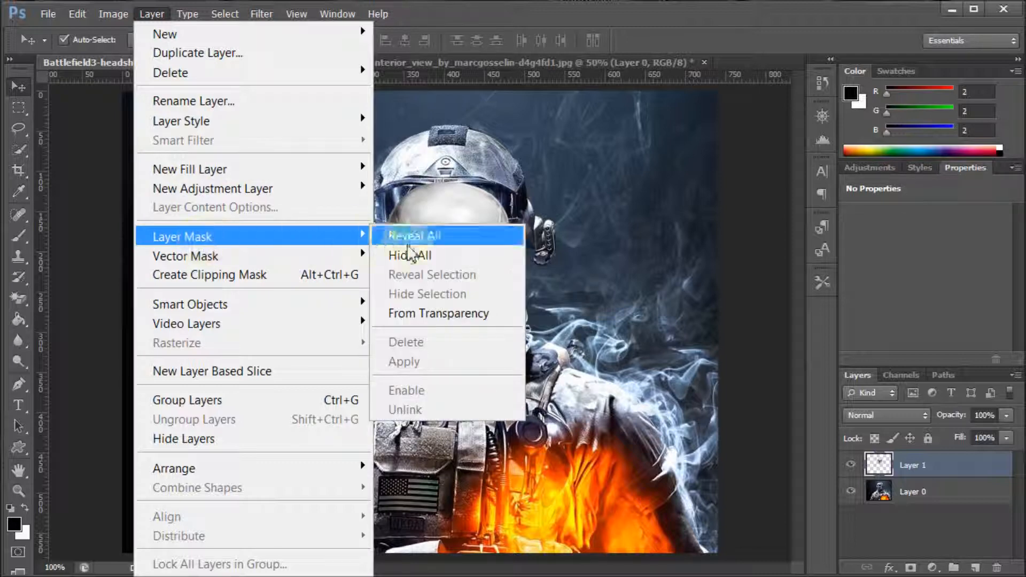
{"action": "left_click", "coordinate": [436, 258]}
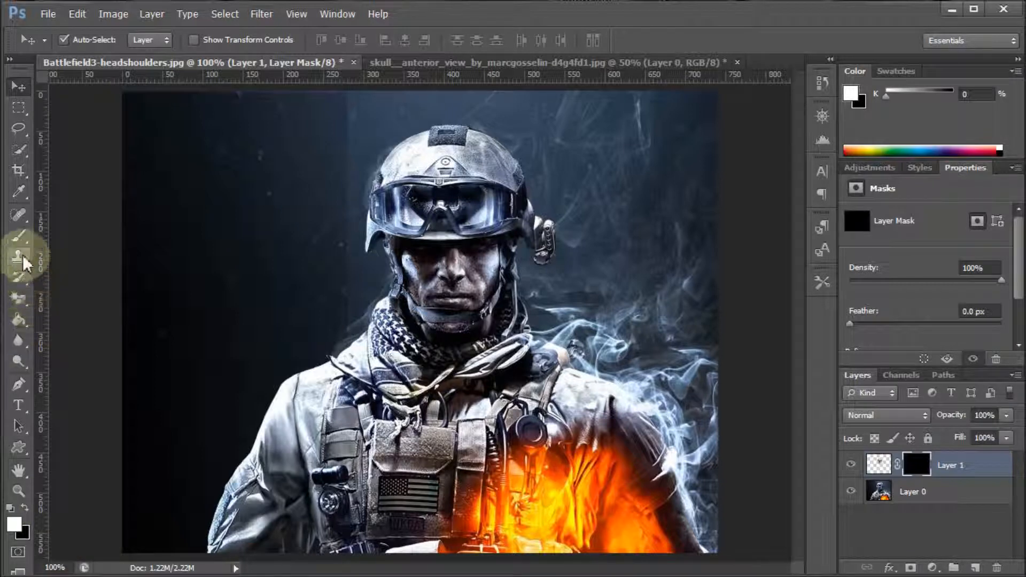
Set up the Brush tool with a soft round brush at 20 px size and 0% hardness
{"action": "left_click", "coordinate": [20, 235]}
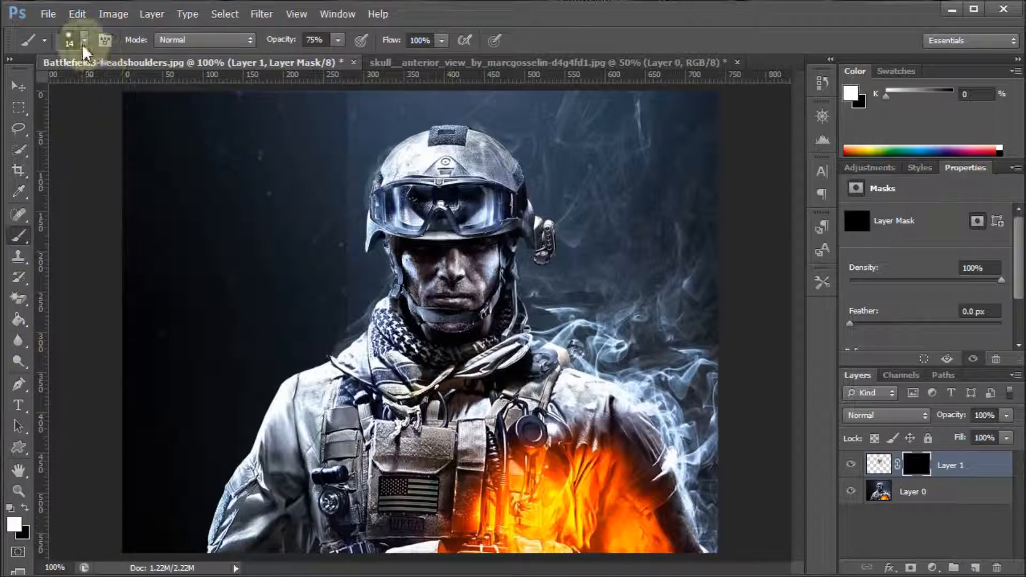
{"action": "left_click", "coordinate": [84, 41]}
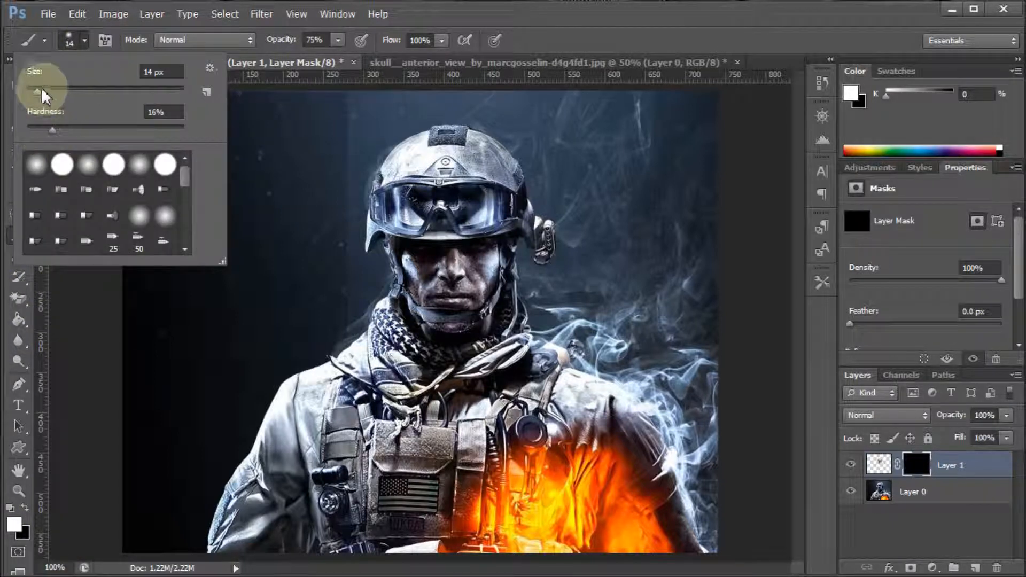
{"action": "left_click_drag", "start_coordinate": [53, 131], "coordinate": [21, 134]}
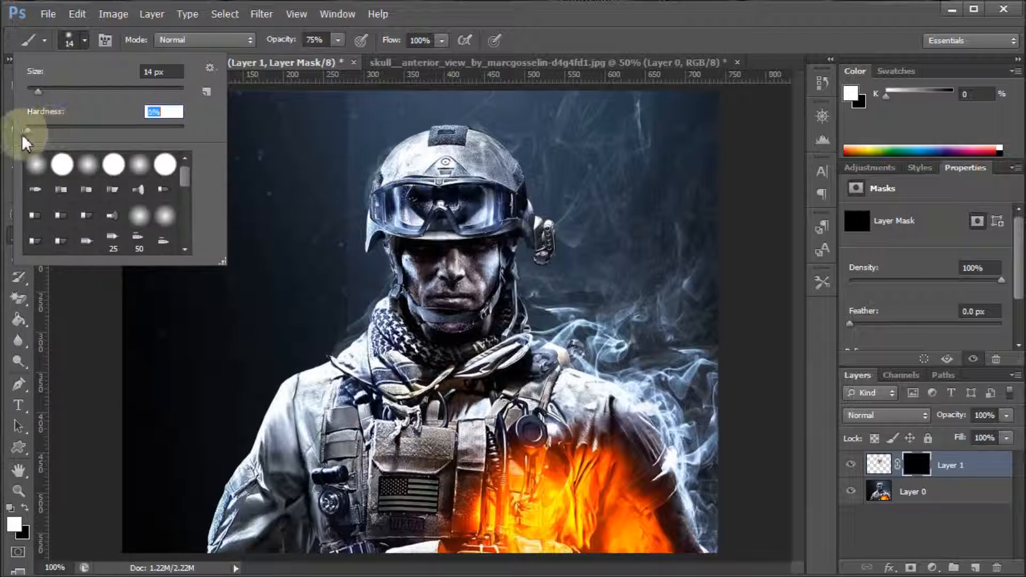
{"action": "left_click", "coordinate": [37, 163]}
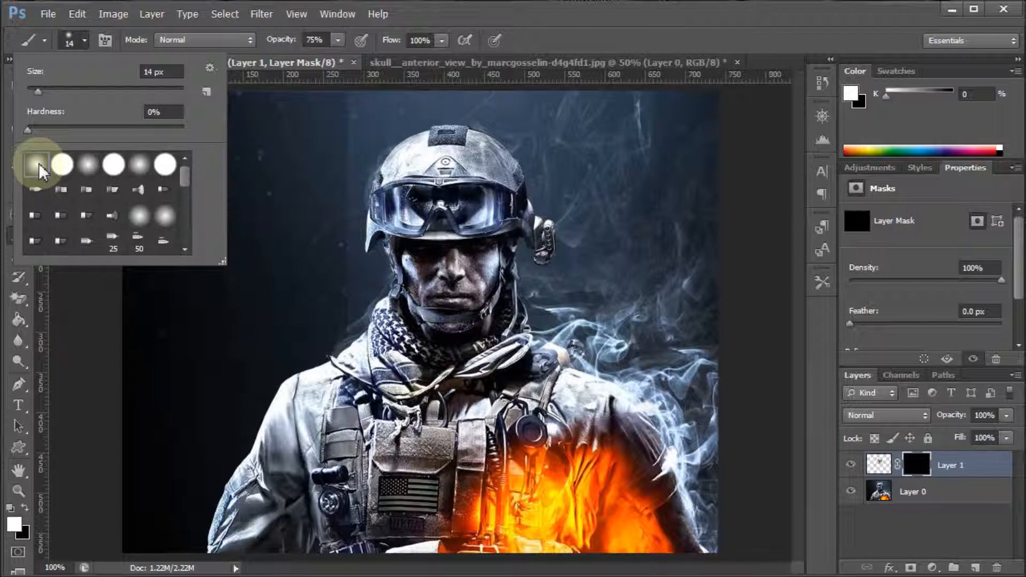
{"action": "left_click_drag", "start_coordinate": [39, 89], "coordinate": [54, 89]}
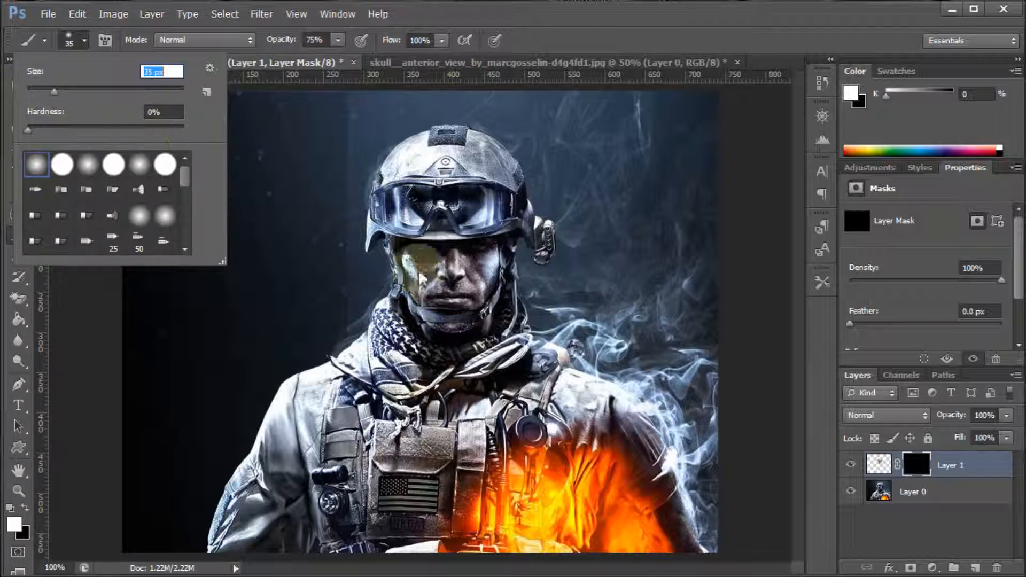
{"action": "left_click", "coordinate": [51, 92]}
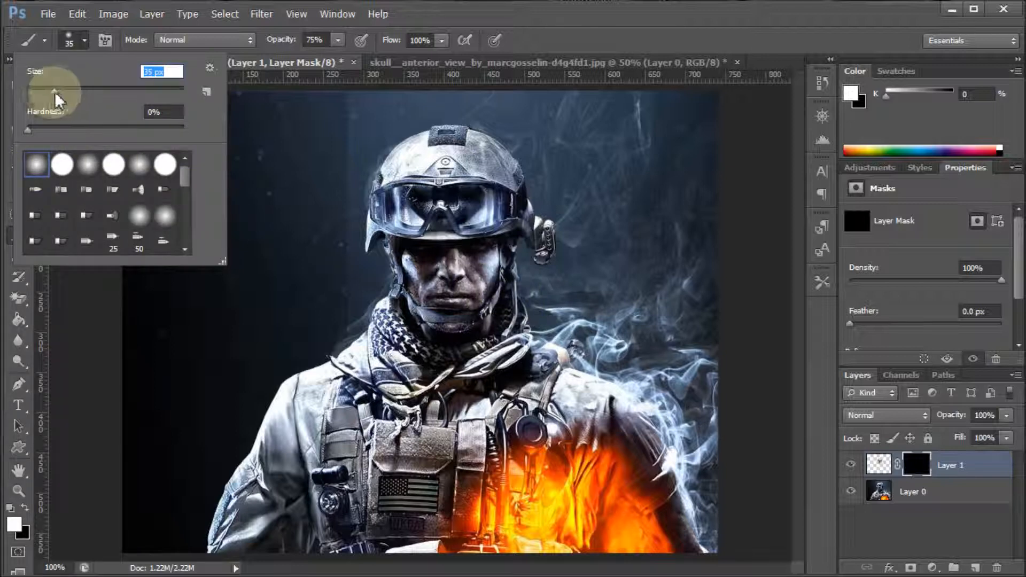
{"action": "left_click_drag", "start_coordinate": [51, 91], "coordinate": [48, 91]}
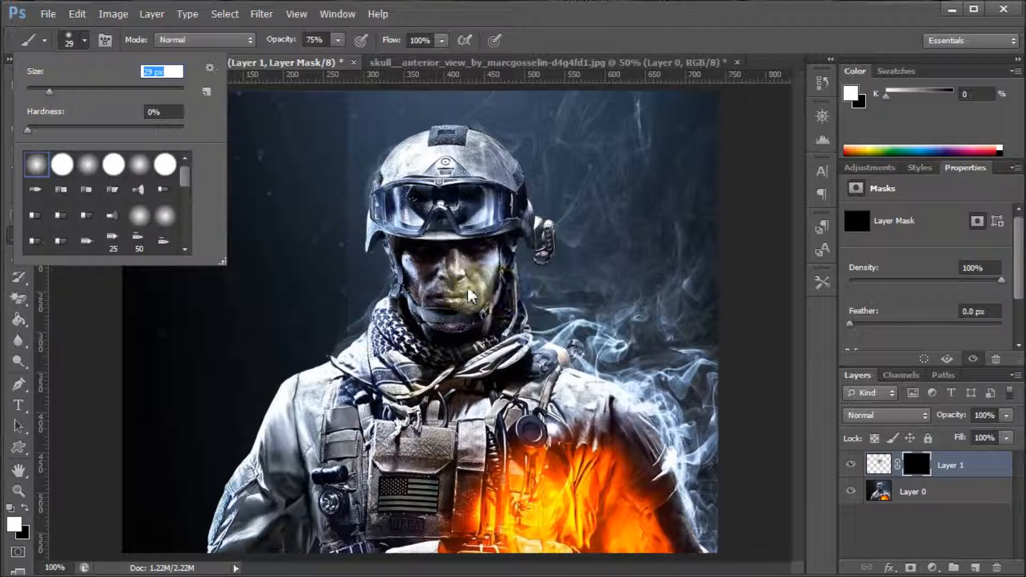
{"action": "left_click_drag", "start_coordinate": [48, 92], "coordinate": [42, 91]}
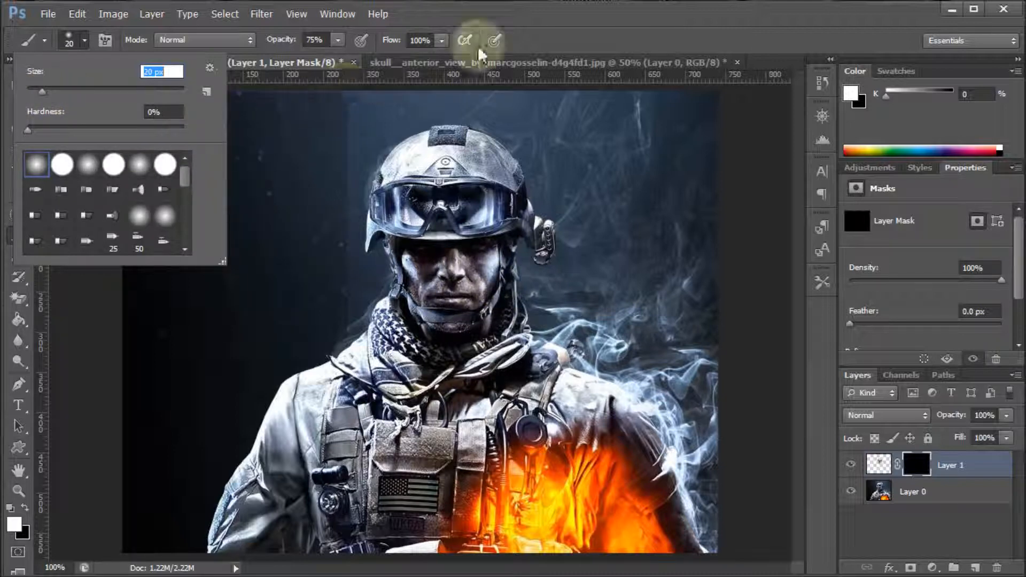
{"action": "left_click", "coordinate": [550, 32]}
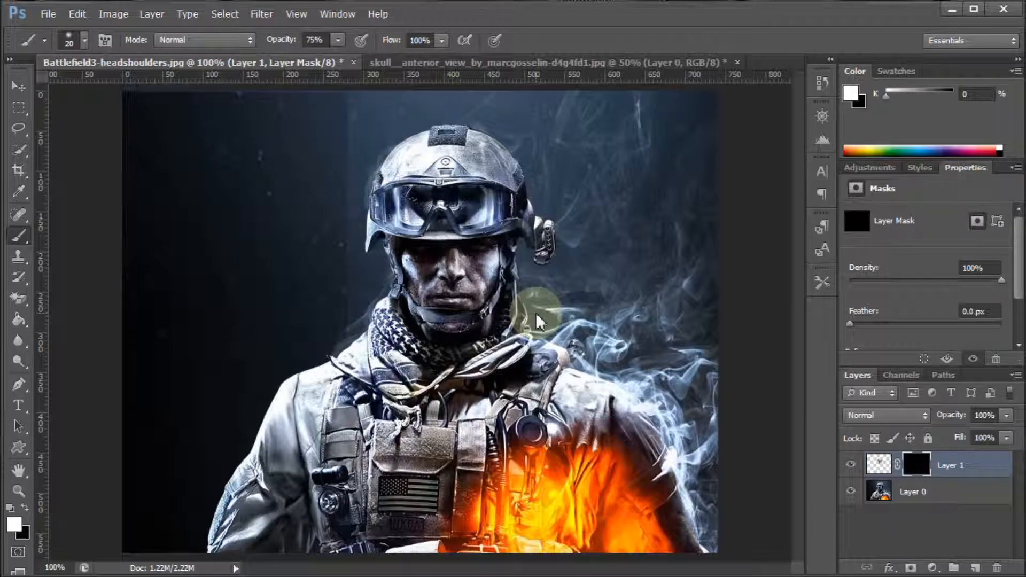
Paint white on the skull layer's mask over one half of the soldier's face to reveal the eye socket, nose, cheek and teeth
{"action": "key", "text": "ctrl+plus"}
{"action": "left_click_drag", "start_coordinate": [797, 361], "coordinate": [795, 319]}
{"action": "mouse_move", "coordinate": [494, 467]}
{"action": "left_mouse_down"}
{"action": "mouse_move", "coordinate": [466, 467]}
{"action": "mouse_move", "coordinate": [554, 471]}
{"action": "mouse_move", "coordinate": [574, 332]}
{"action": "mouse_move", "coordinate": [554, 473]}
{"action": "mouse_move", "coordinate": [600, 339]}
{"action": "mouse_move", "coordinate": [486, 470]}
{"action": "mouse_move", "coordinate": [587, 329]}
{"action": "left_mouse_up"}
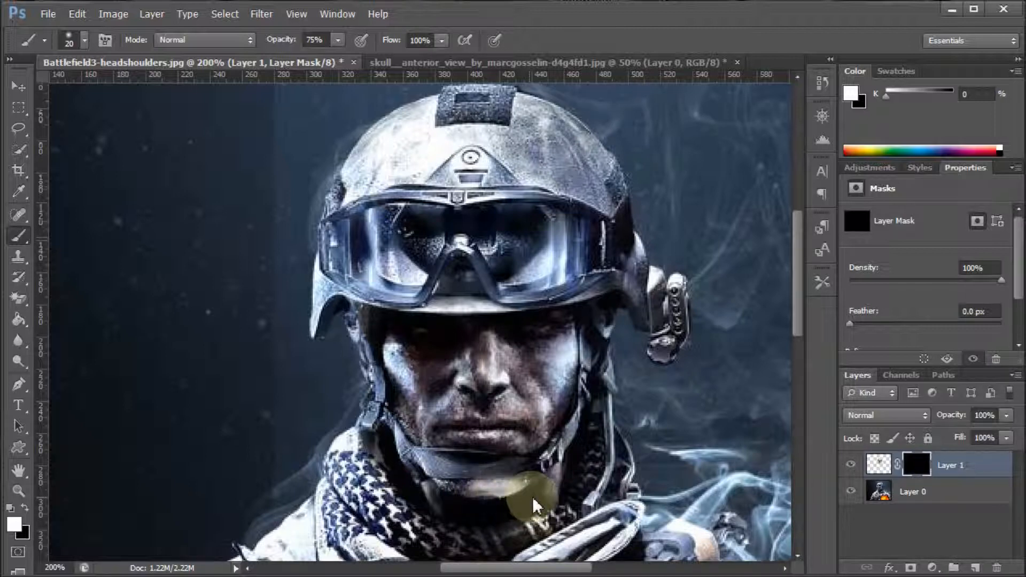
{"action": "left_click", "coordinate": [480, 498]}
{"action": "left_click_drag", "start_coordinate": [472, 435], "coordinate": [478, 435]}
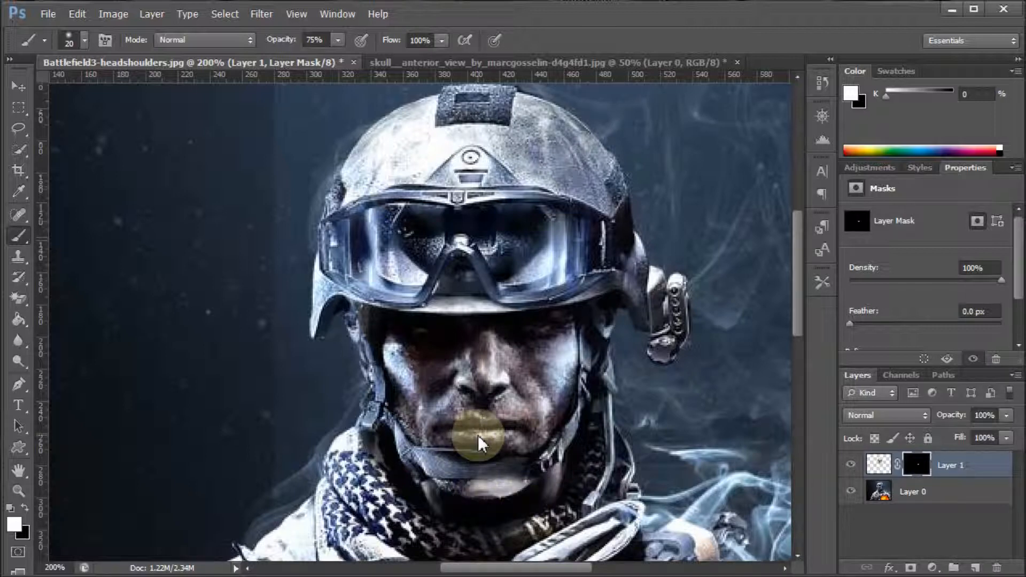
{"action": "left_click_drag", "start_coordinate": [484, 393], "coordinate": [496, 355]}
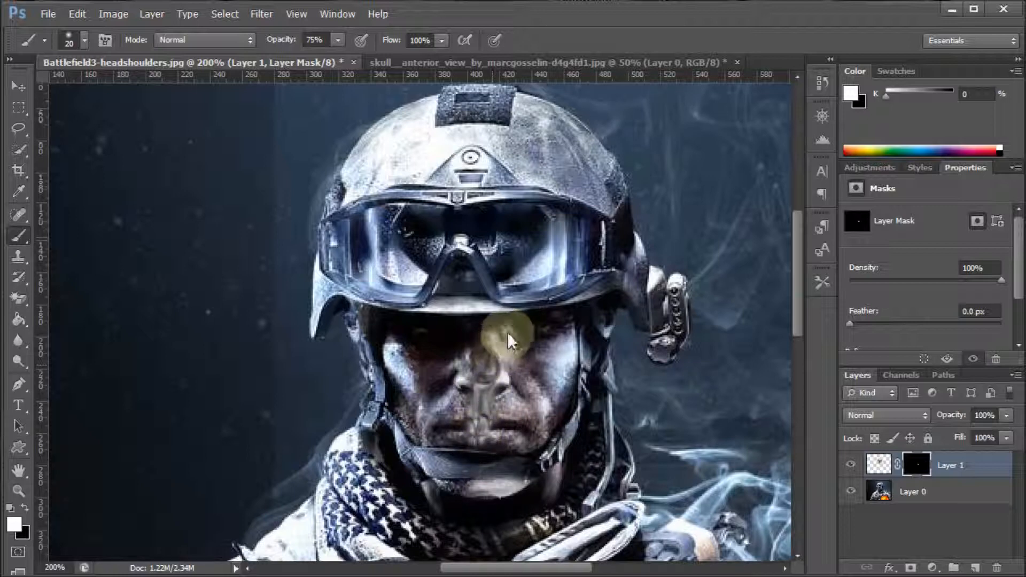
{"action": "mouse_move", "coordinate": [549, 319]}
{"action": "left_mouse_down"}
{"action": "mouse_move", "coordinate": [548, 429]}
{"action": "mouse_move", "coordinate": [535, 439]}
{"action": "mouse_move", "coordinate": [485, 435]}
{"action": "mouse_move", "coordinate": [508, 437]}
{"action": "mouse_move", "coordinate": [501, 403]}
{"action": "mouse_move", "coordinate": [533, 399]}
{"action": "mouse_move", "coordinate": [563, 368]}
{"action": "mouse_move", "coordinate": [552, 388]}
{"action": "mouse_move", "coordinate": [533, 381]}
{"action": "mouse_move", "coordinate": [543, 349]}
{"action": "mouse_move", "coordinate": [527, 354]}
{"action": "mouse_move", "coordinate": [520, 342]}
{"action": "mouse_move", "coordinate": [496, 361]}
{"action": "mouse_move", "coordinate": [494, 394]}
{"action": "mouse_move", "coordinate": [524, 328]}
{"action": "mouse_move", "coordinate": [497, 332]}
{"action": "mouse_move", "coordinate": [489, 418]}
{"action": "left_mouse_up"}
{"action": "left_click_drag", "start_coordinate": [477, 507], "coordinate": [498, 420]}
{"action": "mouse_move", "coordinate": [496, 336]}
{"action": "left_mouse_down"}
{"action": "mouse_move", "coordinate": [486, 393]}
{"action": "mouse_move", "coordinate": [497, 361]}
{"action": "mouse_move", "coordinate": [501, 378]}
{"action": "mouse_move", "coordinate": [486, 430]}
{"action": "mouse_move", "coordinate": [562, 382]}
{"action": "mouse_move", "coordinate": [557, 396]}
{"action": "mouse_move", "coordinate": [546, 340]}
{"action": "mouse_move", "coordinate": [516, 335]}
{"action": "mouse_move", "coordinate": [498, 382]}
{"action": "mouse_move", "coordinate": [490, 511]}
{"action": "left_mouse_up"}
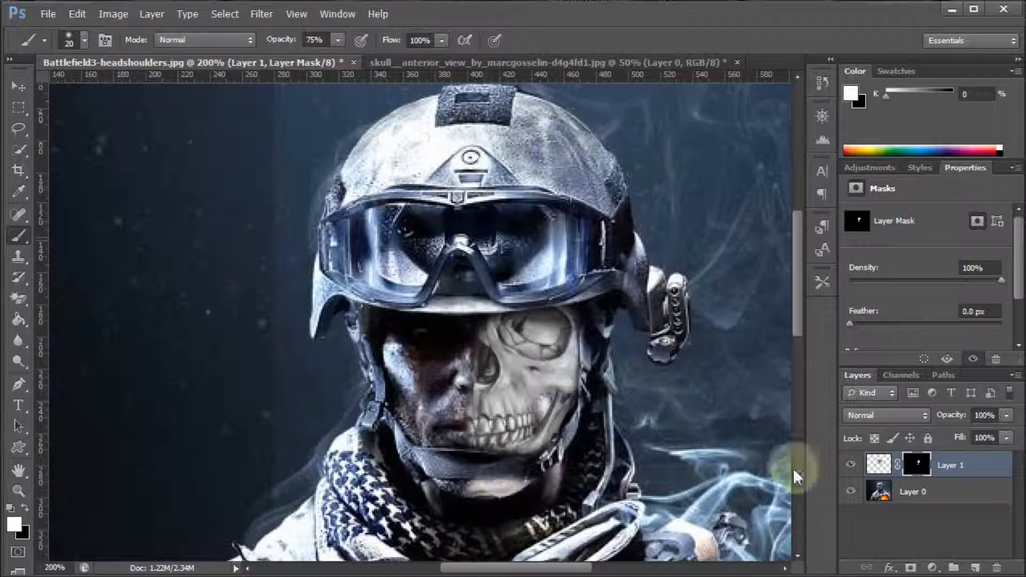
{"action": "left_click", "coordinate": [878, 467]}
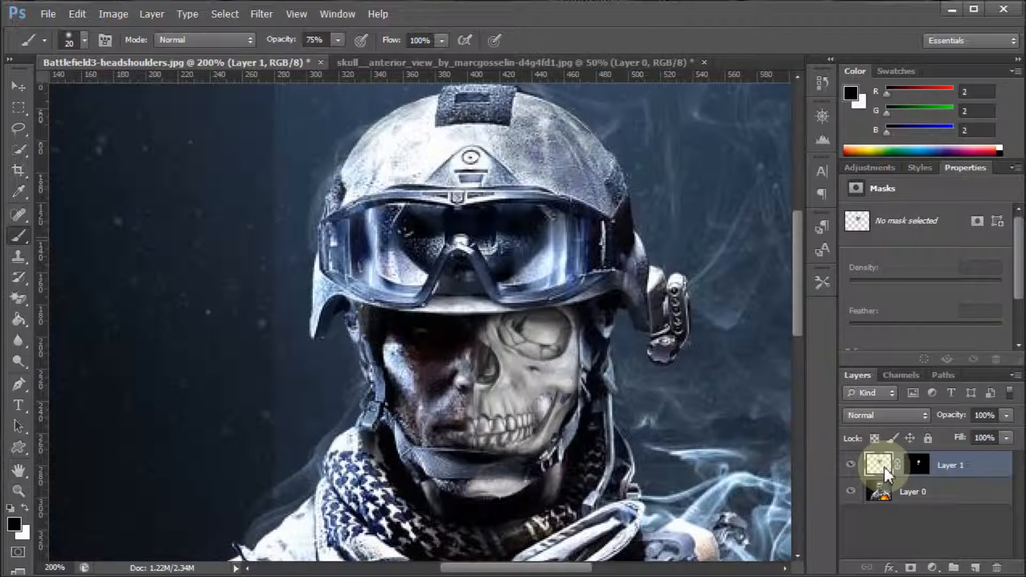
{"action": "key", "text": "ctrl+t"}
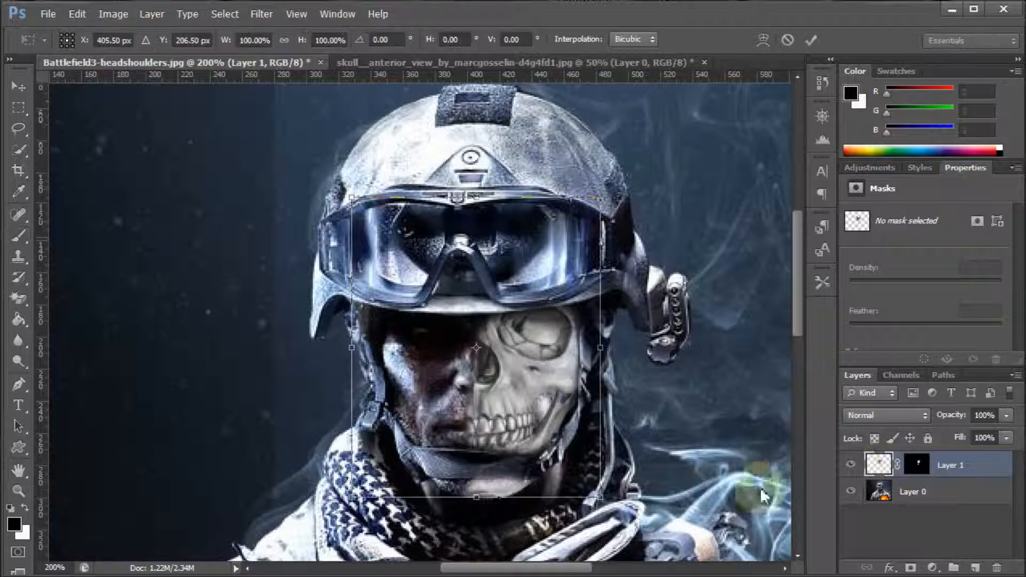
{"action": "left_click_drag", "start_coordinate": [476, 503], "coordinate": [472, 498]}
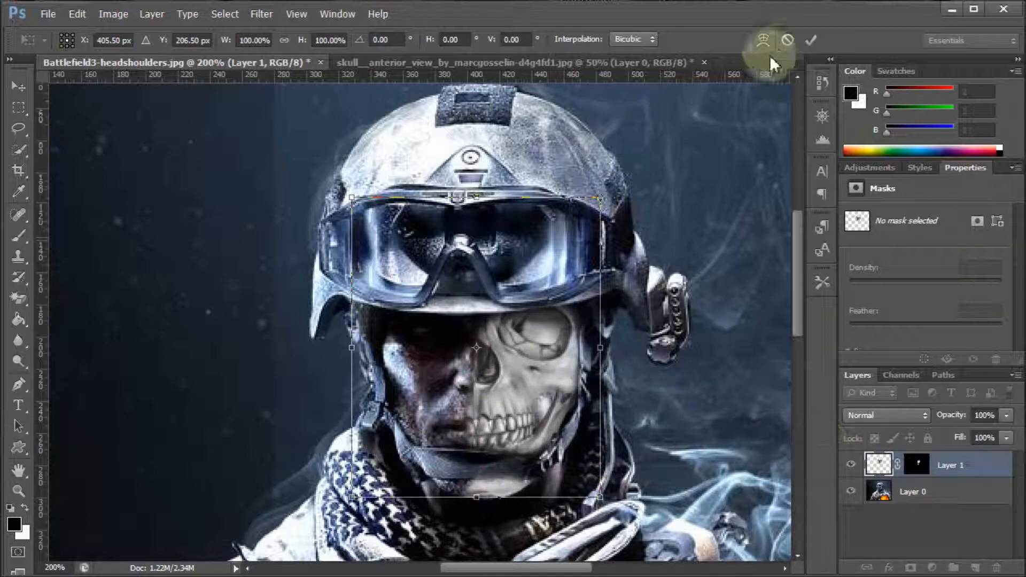
{"action": "left_click", "coordinate": [811, 39]}
{"action": "key", "text": "b"}
{"action": "left_click_drag", "start_coordinate": [521, 329], "coordinate": [499, 374]}
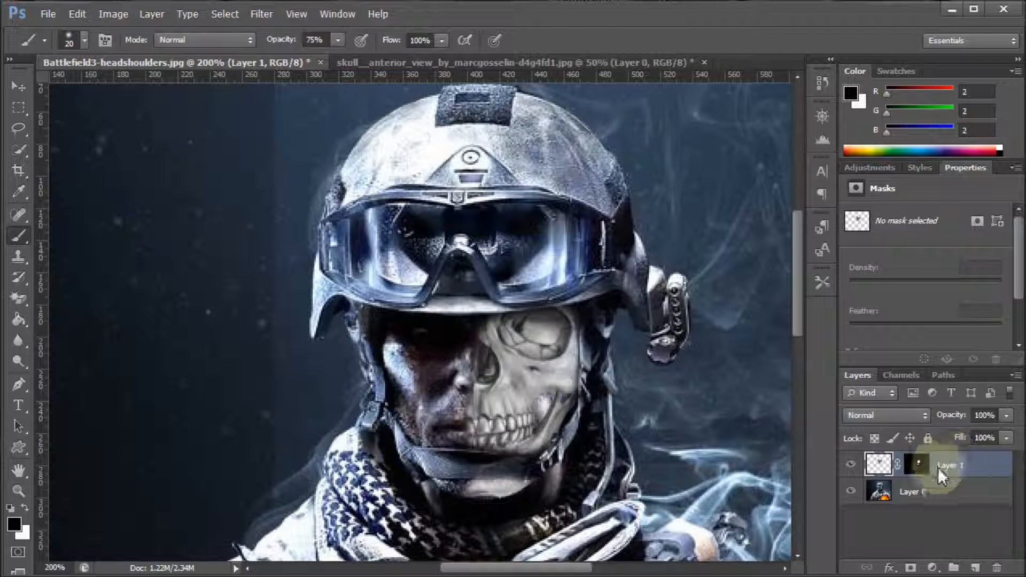
Paint black on the skull layer's mask along the inner edge of the nose and teeth to hide that part of the skull
{"action": "left_click", "coordinate": [922, 463]}
{"action": "key", "text": "x"}
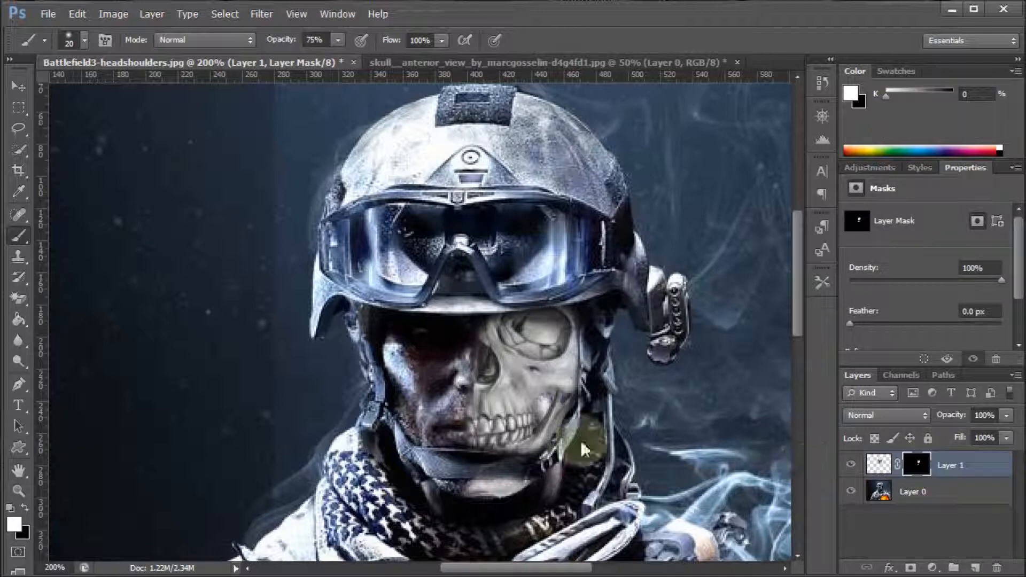
{"action": "left_click", "coordinate": [27, 507]}
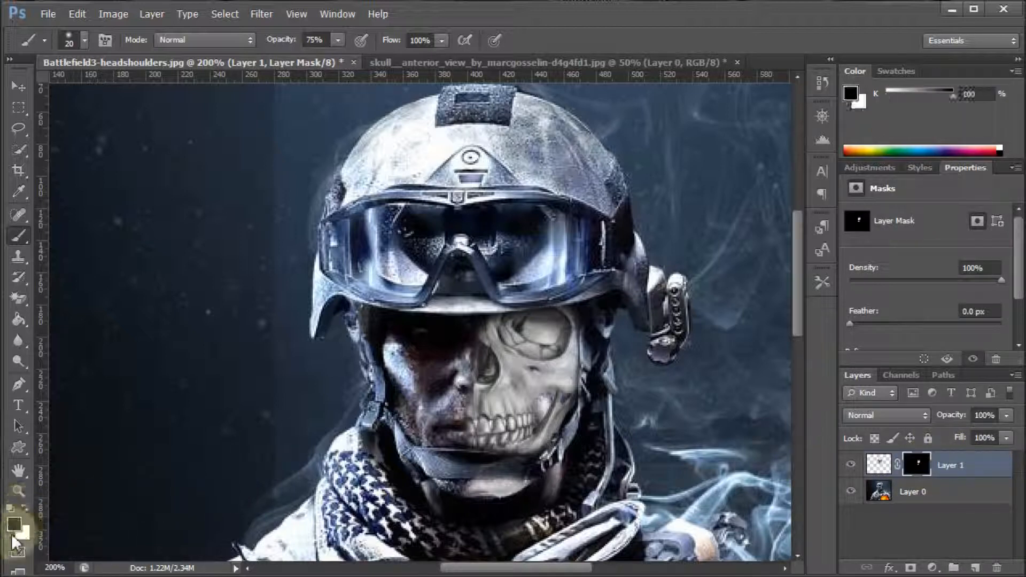
{"action": "mouse_move", "coordinate": [501, 366]}
{"action": "left_mouse_down"}
{"action": "mouse_move", "coordinate": [528, 372]}
{"action": "mouse_move", "coordinate": [496, 409]}
{"action": "mouse_move", "coordinate": [476, 394]}
{"action": "mouse_move", "coordinate": [497, 333]}
{"action": "mouse_move", "coordinate": [476, 426]}
{"action": "left_mouse_up"}
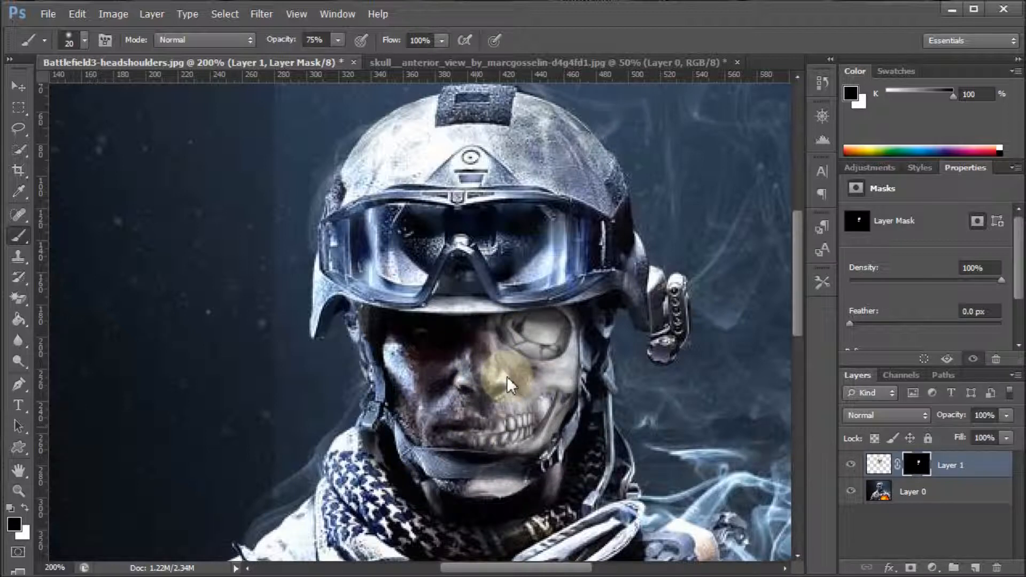
Paint white on the mask along the nose, teeth and jaw to bring the skull's inner edge back
{"action": "left_click", "coordinate": [24, 508]}
{"action": "mouse_move", "coordinate": [492, 374]}
{"action": "left_mouse_down"}
{"action": "mouse_move", "coordinate": [516, 344]}
{"action": "mouse_move", "coordinate": [509, 393]}
{"action": "mouse_move", "coordinate": [537, 355]}
{"action": "mouse_move", "coordinate": [539, 399]}
{"action": "mouse_move", "coordinate": [489, 434]}
{"action": "mouse_move", "coordinate": [514, 345]}
{"action": "mouse_move", "coordinate": [492, 391]}
{"action": "mouse_move", "coordinate": [505, 355]}
{"action": "left_mouse_up"}
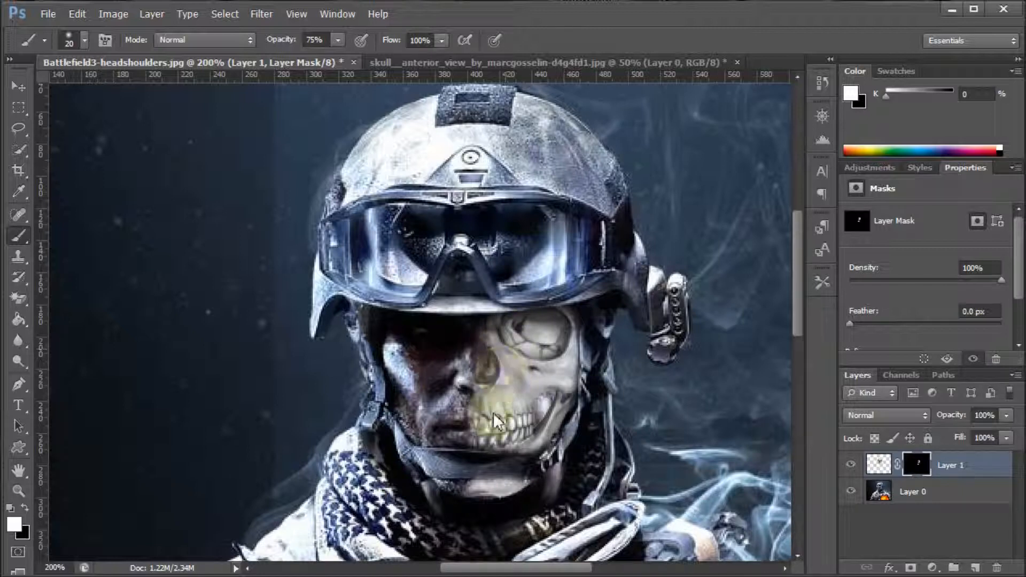
{"action": "left_click_drag", "start_coordinate": [488, 426], "coordinate": [490, 421]}
{"action": "left_click_drag", "start_coordinate": [480, 494], "coordinate": [477, 495]}
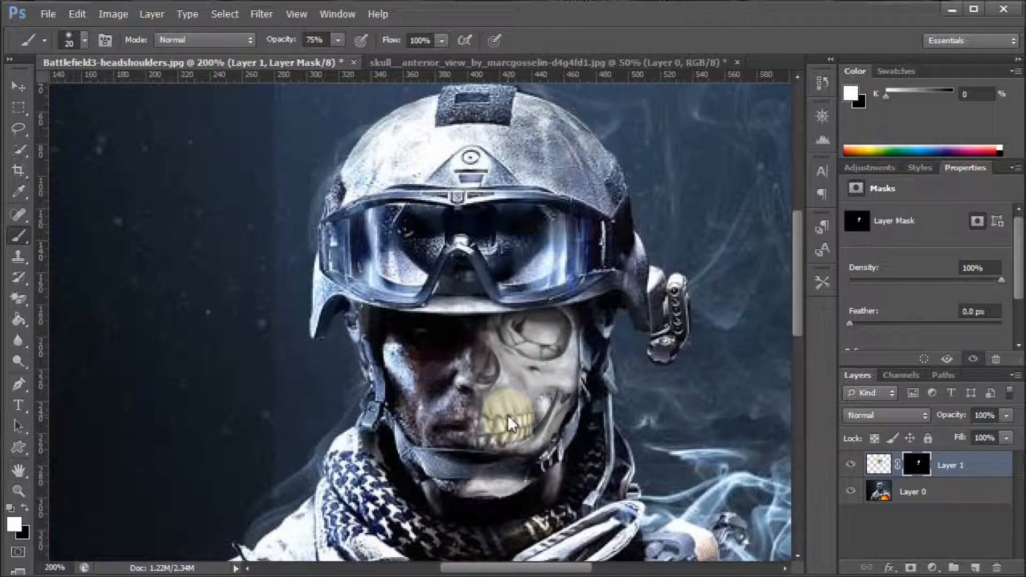
{"action": "mouse_move", "coordinate": [491, 431]}
{"action": "left_mouse_down"}
{"action": "mouse_move", "coordinate": [512, 360]}
{"action": "mouse_move", "coordinate": [504, 352]}
{"action": "mouse_move", "coordinate": [503, 372]}
{"action": "mouse_move", "coordinate": [528, 360]}
{"action": "mouse_move", "coordinate": [556, 398]}
{"action": "mouse_move", "coordinate": [536, 397]}
{"action": "mouse_move", "coordinate": [500, 331]}
{"action": "mouse_move", "coordinate": [565, 325]}
{"action": "mouse_move", "coordinate": [559, 402]}
{"action": "mouse_move", "coordinate": [531, 369]}
{"action": "mouse_move", "coordinate": [517, 409]}
{"action": "mouse_move", "coordinate": [629, 460]}
{"action": "mouse_move", "coordinate": [546, 426]}
{"action": "mouse_move", "coordinate": [614, 394]}
{"action": "left_mouse_up"}
Set the skull layer's blend mode to Linear Light and inspect the blended face up close
{"action": "key", "text": "ctrl+minus"}
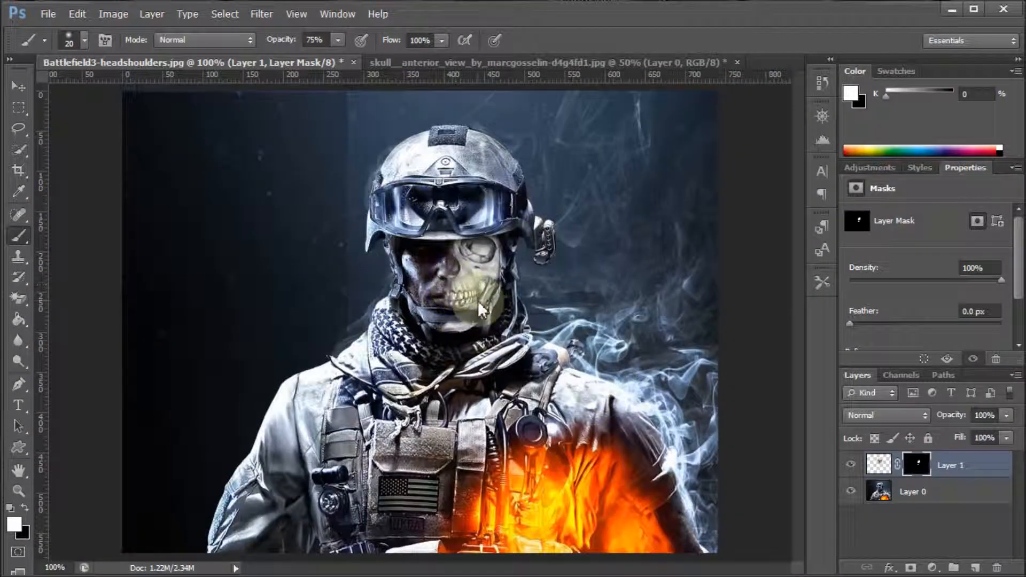
{"action": "left_click", "coordinate": [878, 465]}
{"action": "left_click", "coordinate": [917, 464]}
{"action": "left_click", "coordinate": [891, 416]}
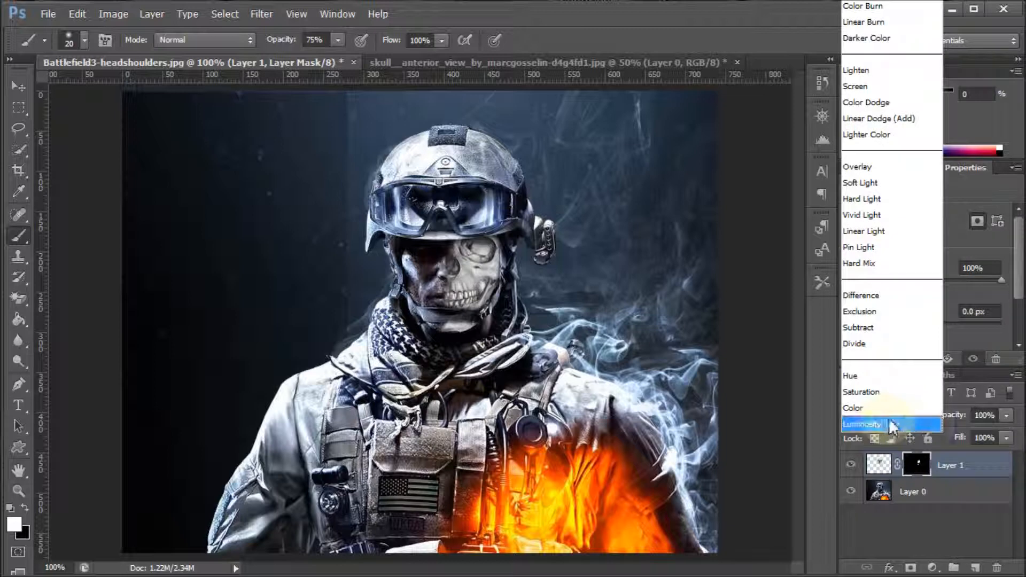
{"action": "left_click", "coordinate": [913, 500]}
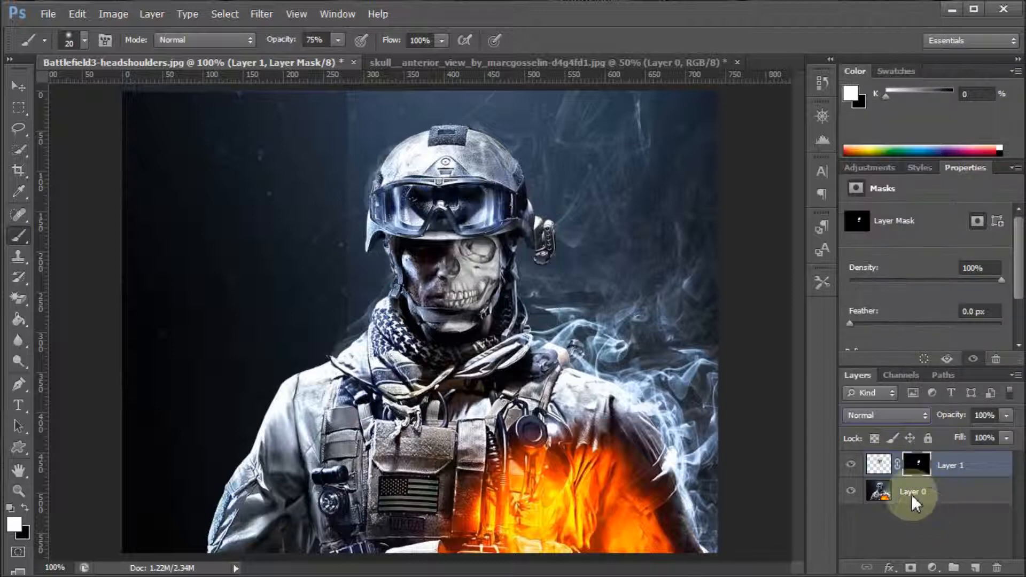
{"action": "left_click", "coordinate": [871, 416]}
{"action": "left_click", "coordinate": [979, 482]}
{"action": "left_click", "coordinate": [884, 432]}
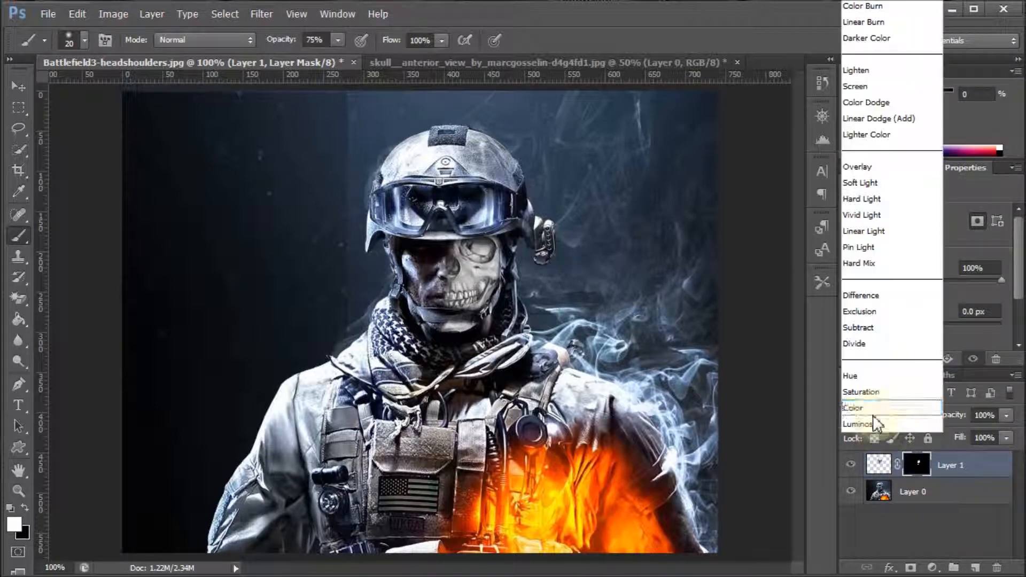
{"action": "left_click", "coordinate": [908, 235]}
{"action": "left_click_drag", "start_coordinate": [454, 328], "coordinate": [483, 296]}
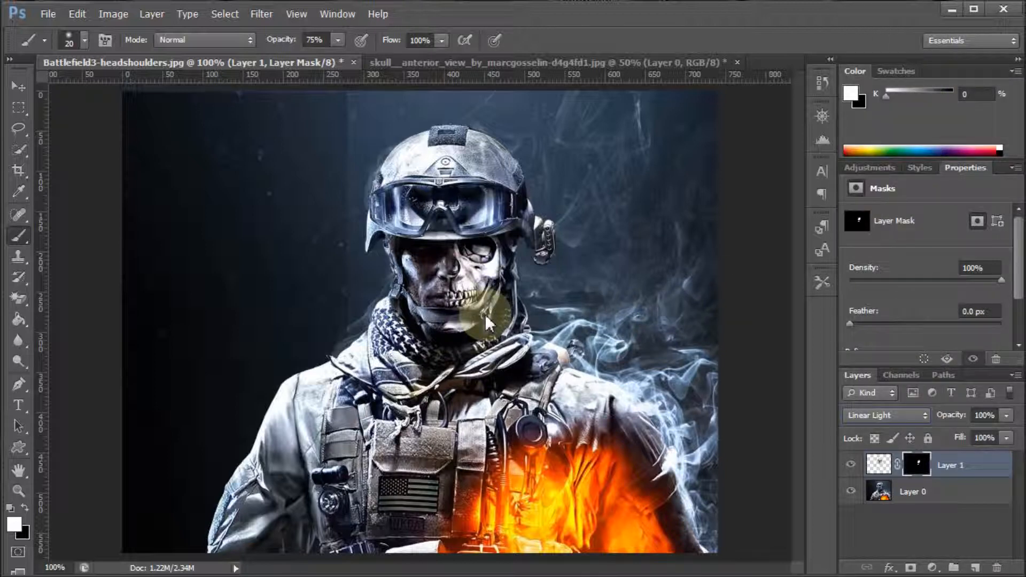
{"action": "key", "text": "ctrl+plus"}
{"action": "left_click_drag", "start_coordinate": [802, 348], "coordinate": [803, 306]}
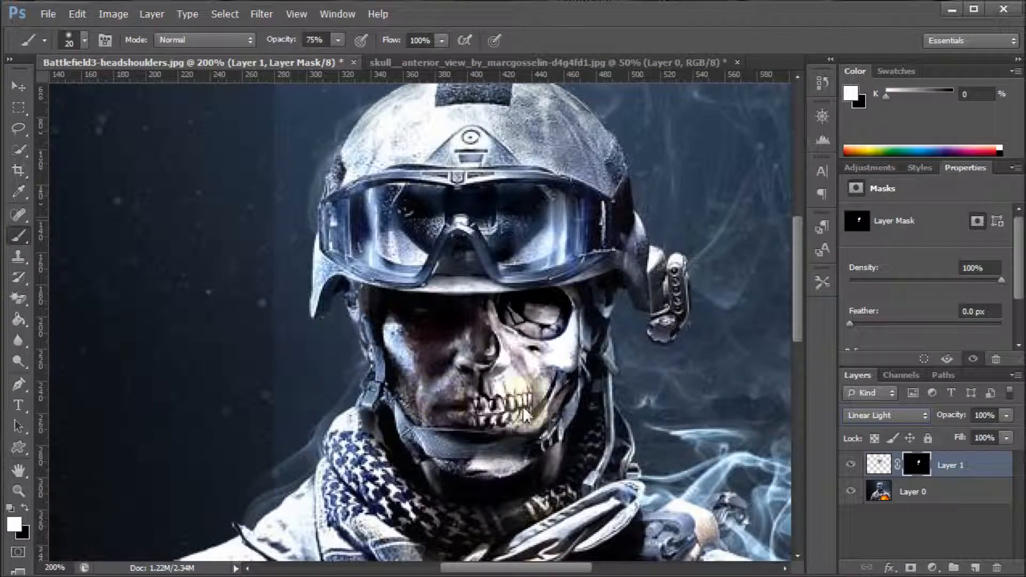
{"action": "key", "text": "ctrl+minus"}
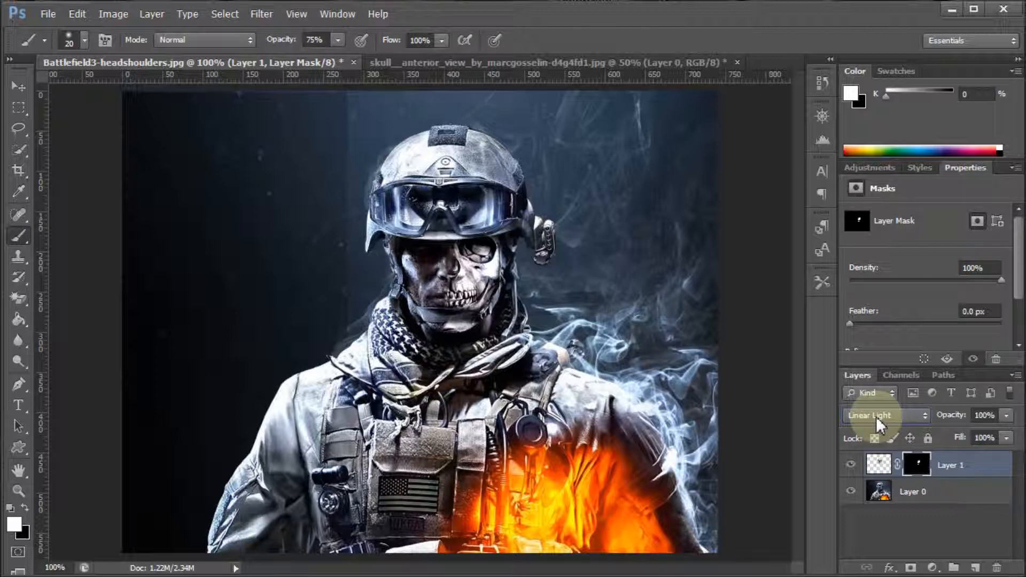
Try Vivid Light, Hard Light and Pin Light as blend modes for the skull layer over the soldier's face
{"action": "scroll", "coordinate": [877, 417], "scroll_direction": "up", "scroll_amount": 2}
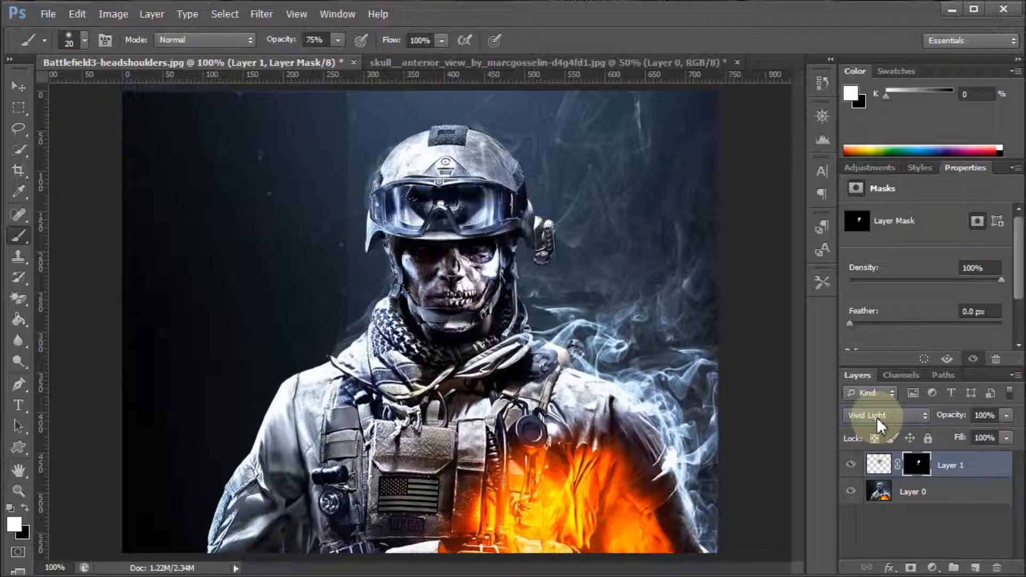
{"action": "scroll", "coordinate": [877, 417], "scroll_direction": "down", "scroll_amount": 2}
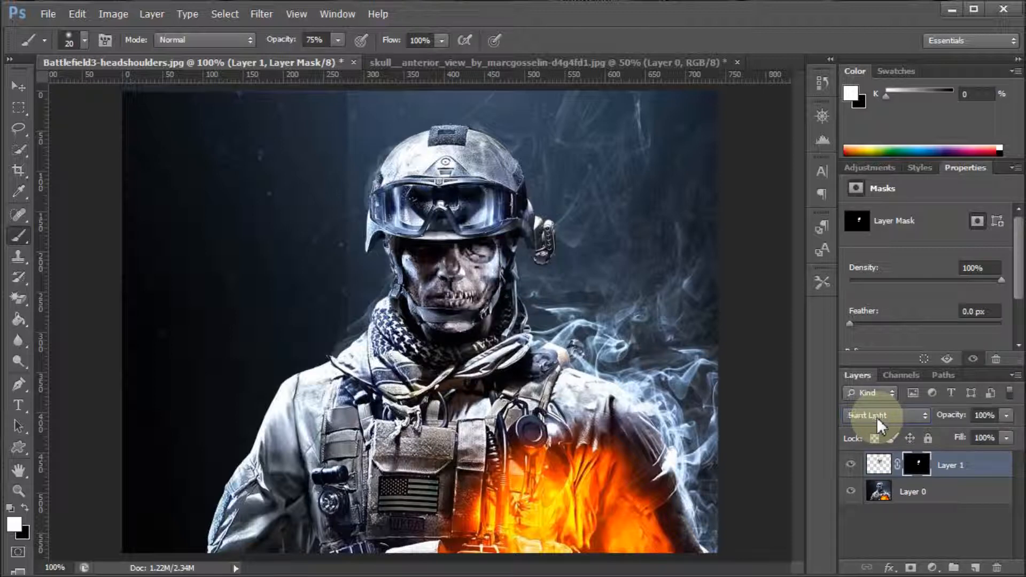
{"action": "scroll", "coordinate": [877, 417], "scroll_direction": "down", "scroll_amount": 1}
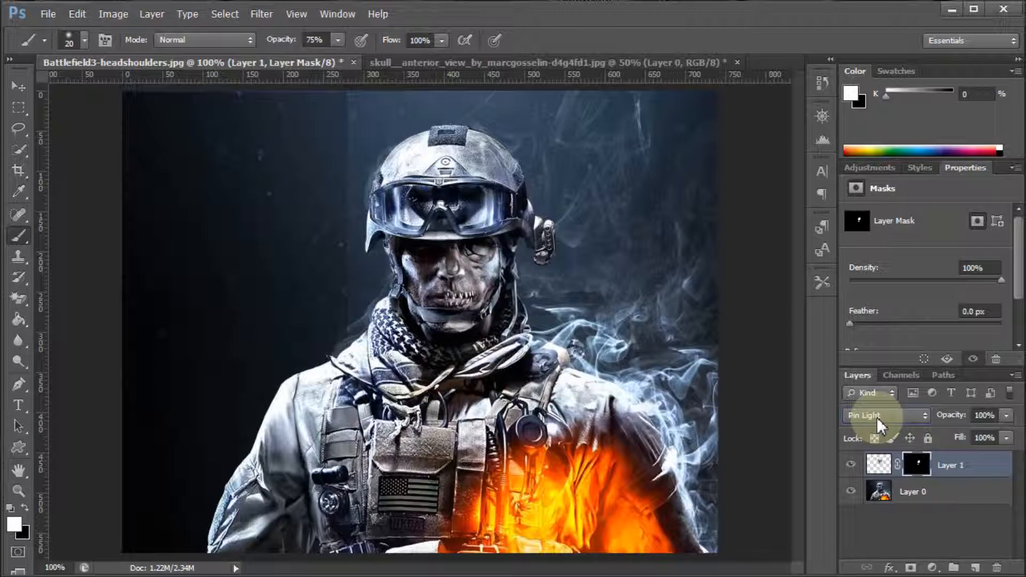
Compare the Linear Light and Soft Light blend modes on the skull layer in a close view of the face
{"action": "key", "text": "ctrl+plus"}
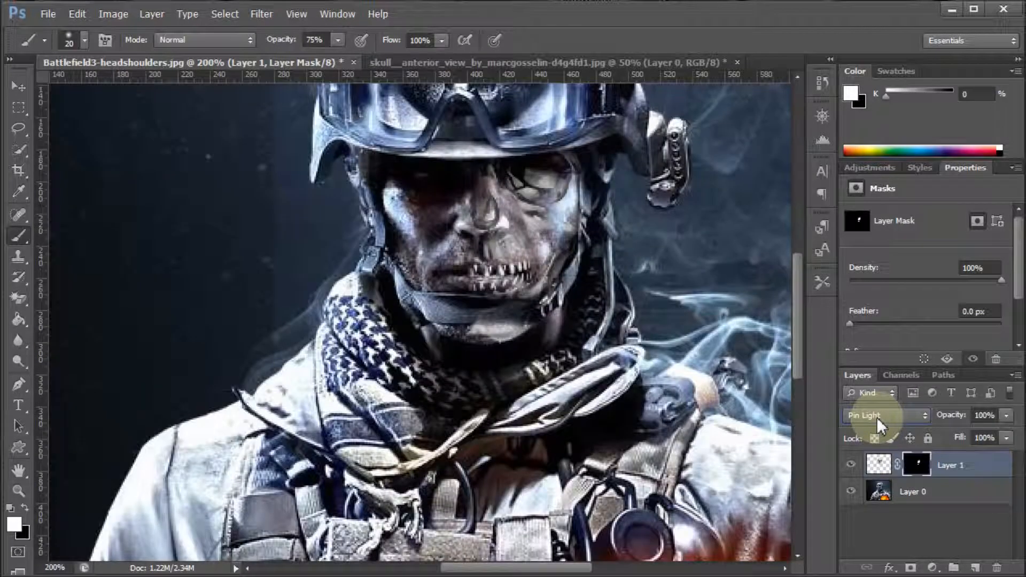
{"action": "key", "text": "Up"}
{"action": "key", "text": "Up"}
{"action": "key", "text": "Up"}
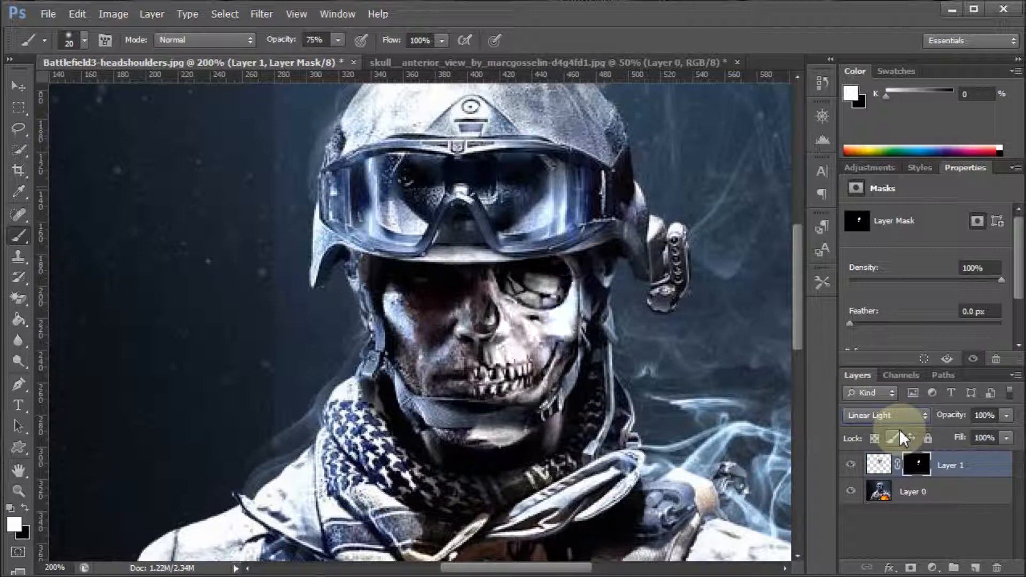
{"action": "key", "text": "Up"}
{"action": "key", "text": "Up"}
{"action": "key", "text": "Up"}
{"action": "key", "text": "Up"}
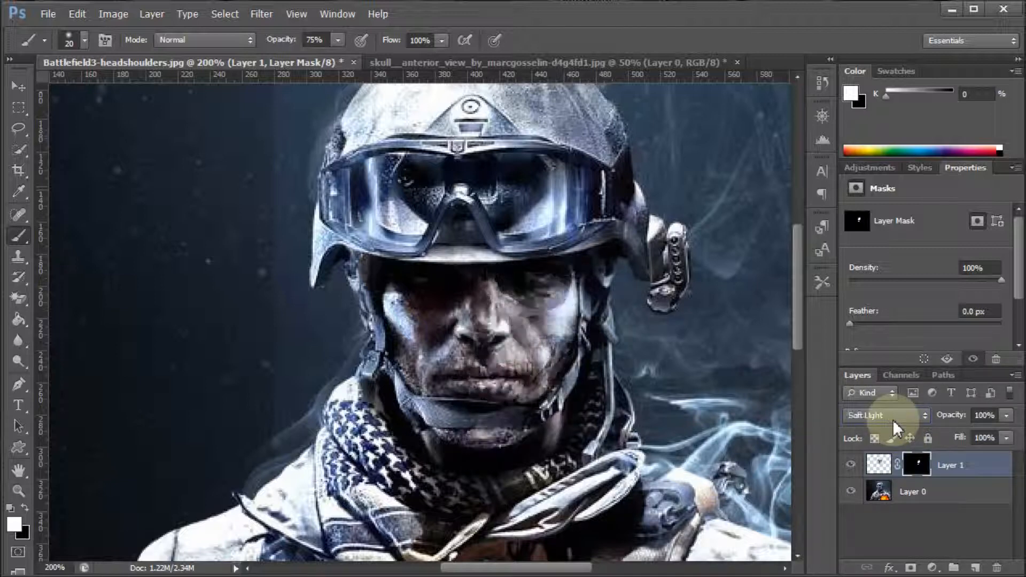
Try Color Dodge, Linear Light and Hard Light as the skull layer's blend mode
{"action": "key", "text": "Down"}
{"action": "key", "text": "Down"}
{"action": "key", "text": "Down"}
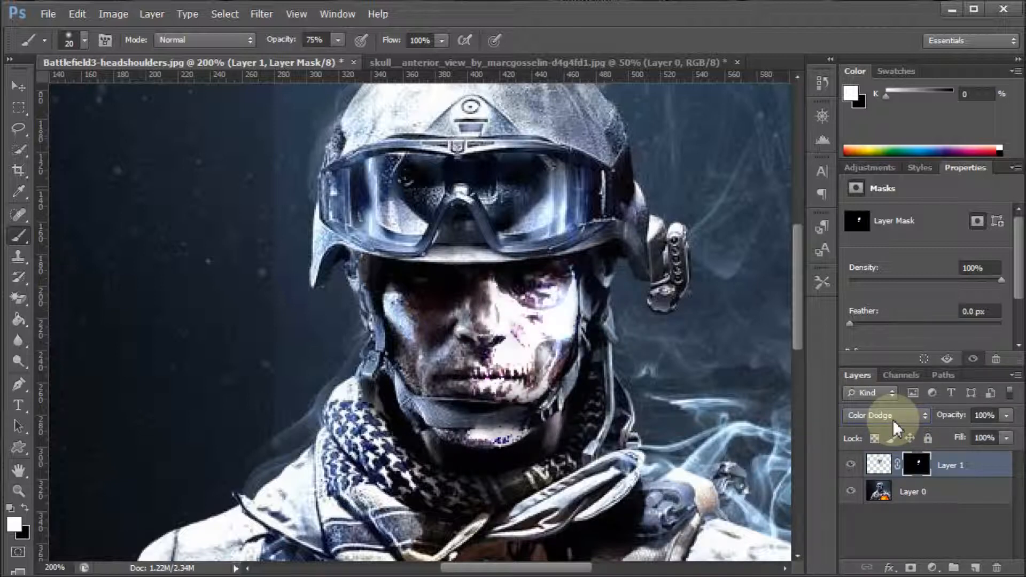
{"action": "scroll", "coordinate": [893, 419], "scroll_direction": "down", "scroll_amount": 5}
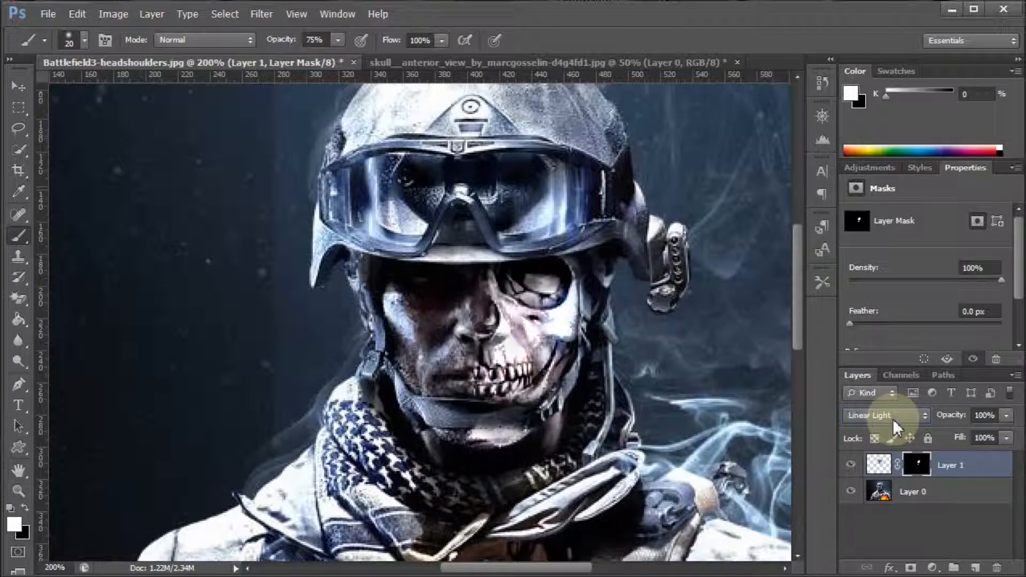
{"action": "scroll", "coordinate": [890, 418], "scroll_direction": "up", "scroll_amount": 4}
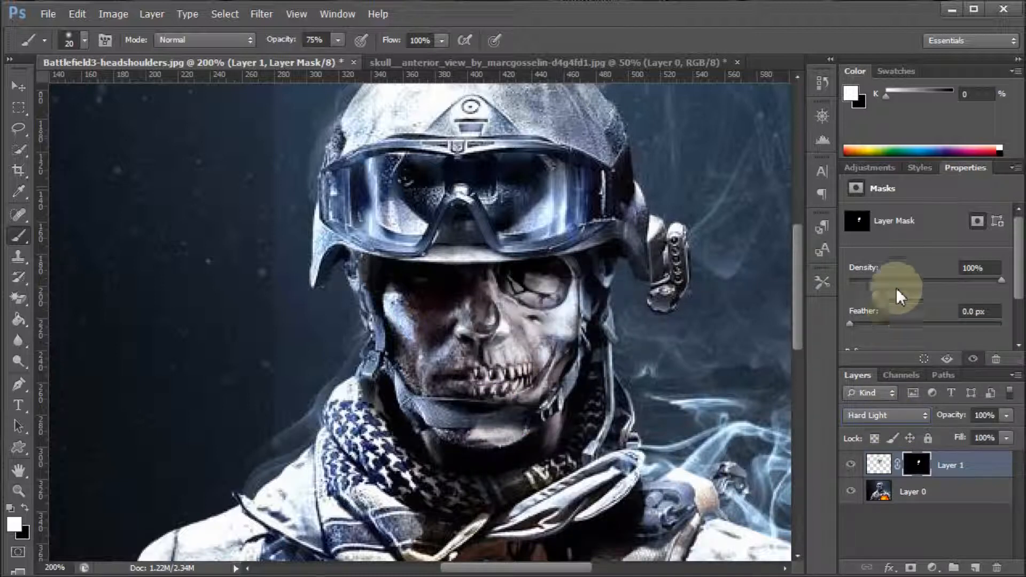
Set the skull layer's blend mode to Linear Light and view the whole soldier at 100%
{"action": "left_click", "coordinate": [889, 416]}
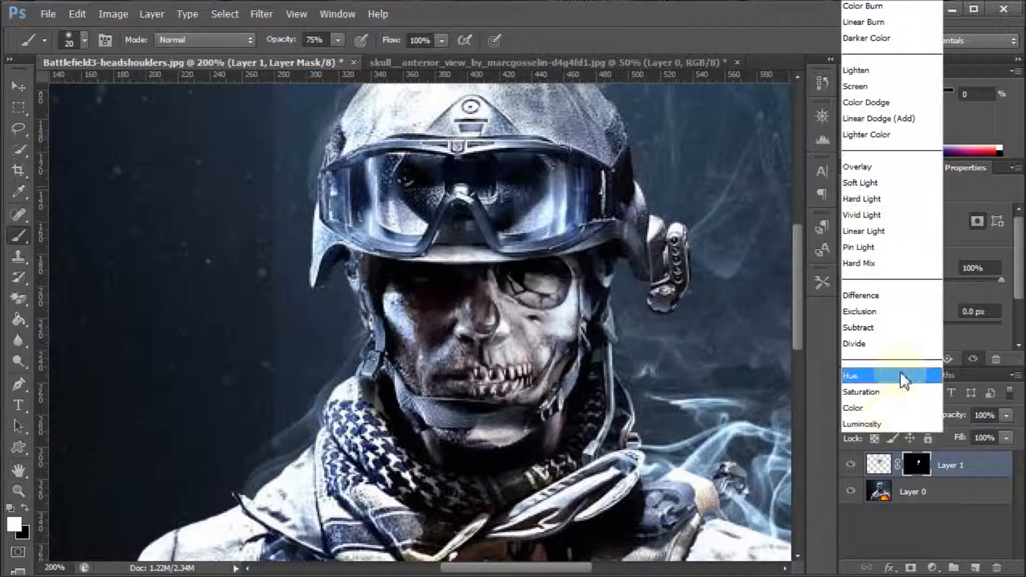
{"action": "left_click", "coordinate": [893, 239]}
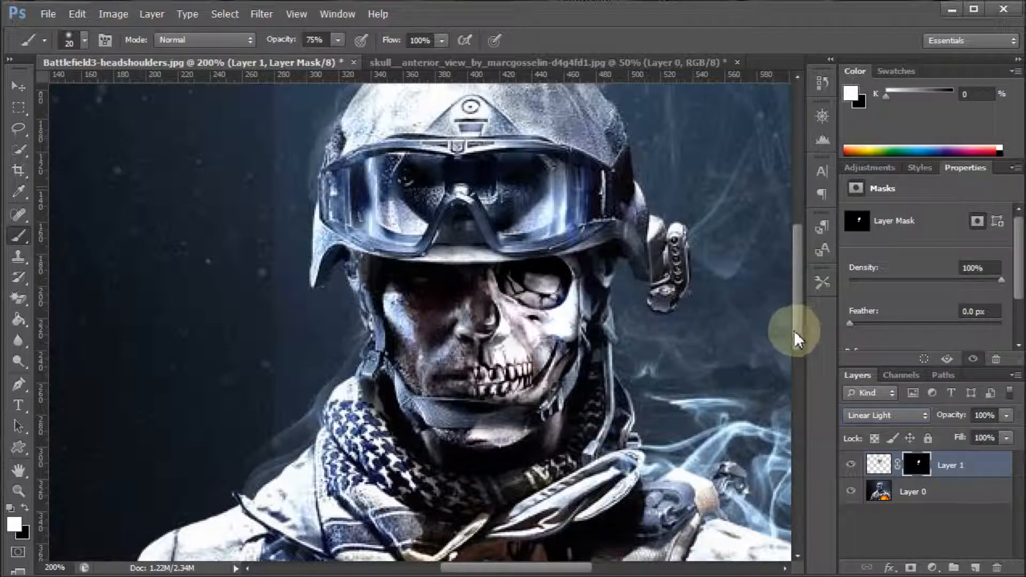
{"action": "key", "text": "ctrl+minus"}
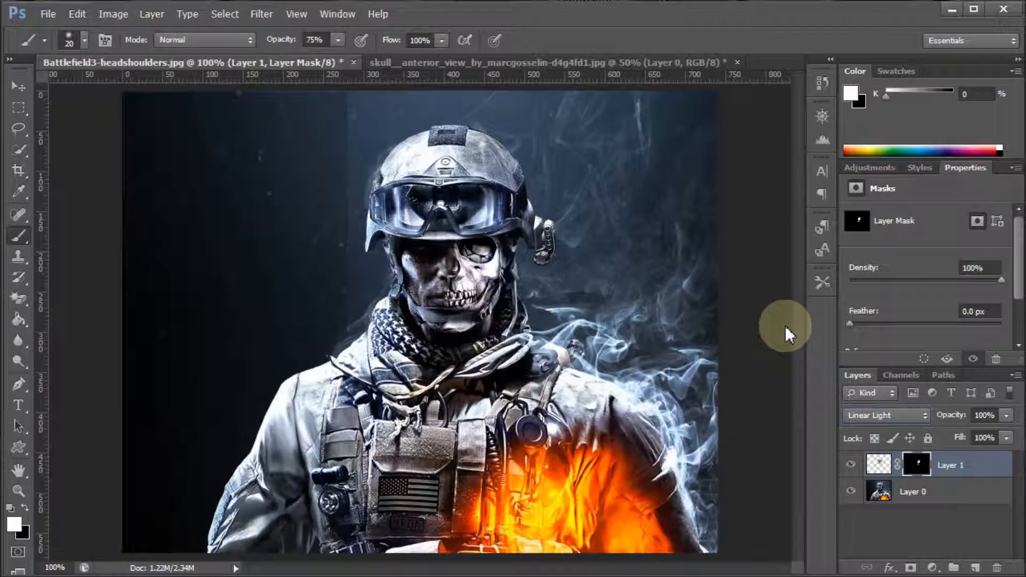